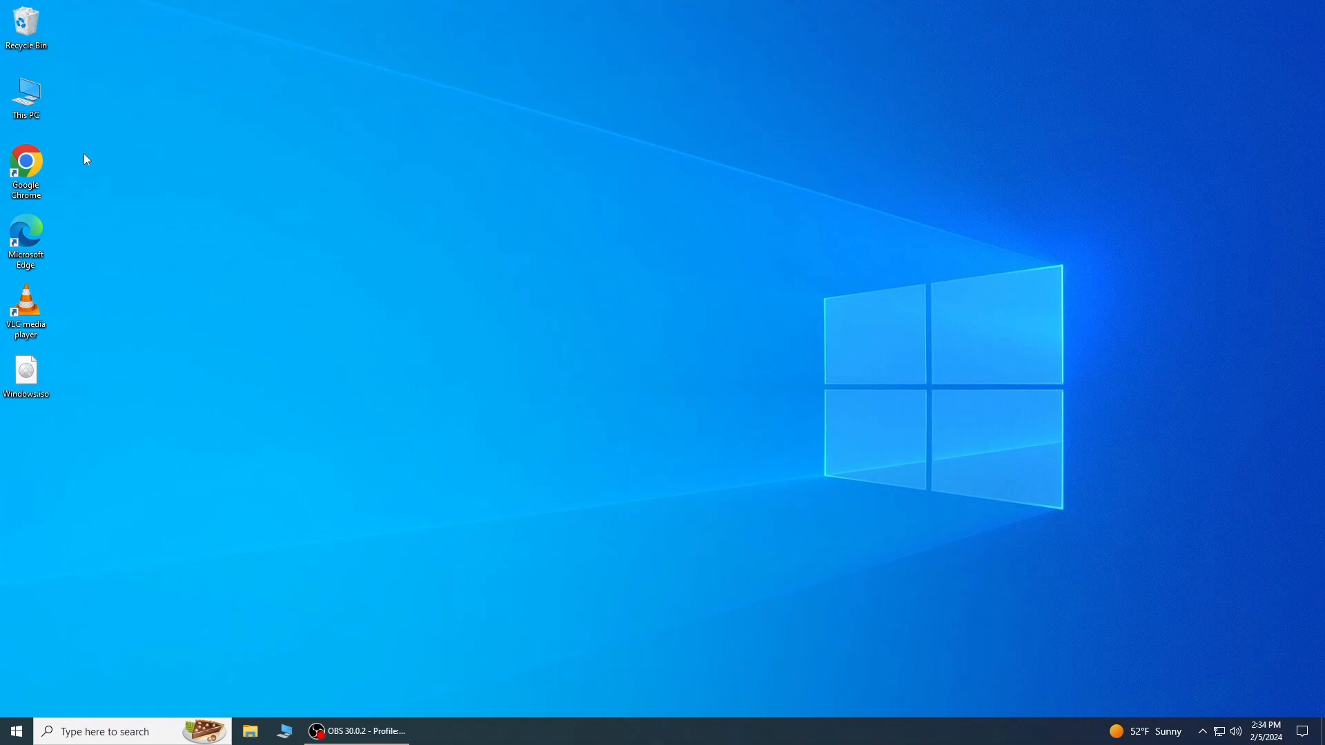
- Search Google for 'Windows 10 media creation tool' and land on Microsoft's Download Windows 10 page
double_click(42, 163)
left_click(501, 316)
type("Wind")
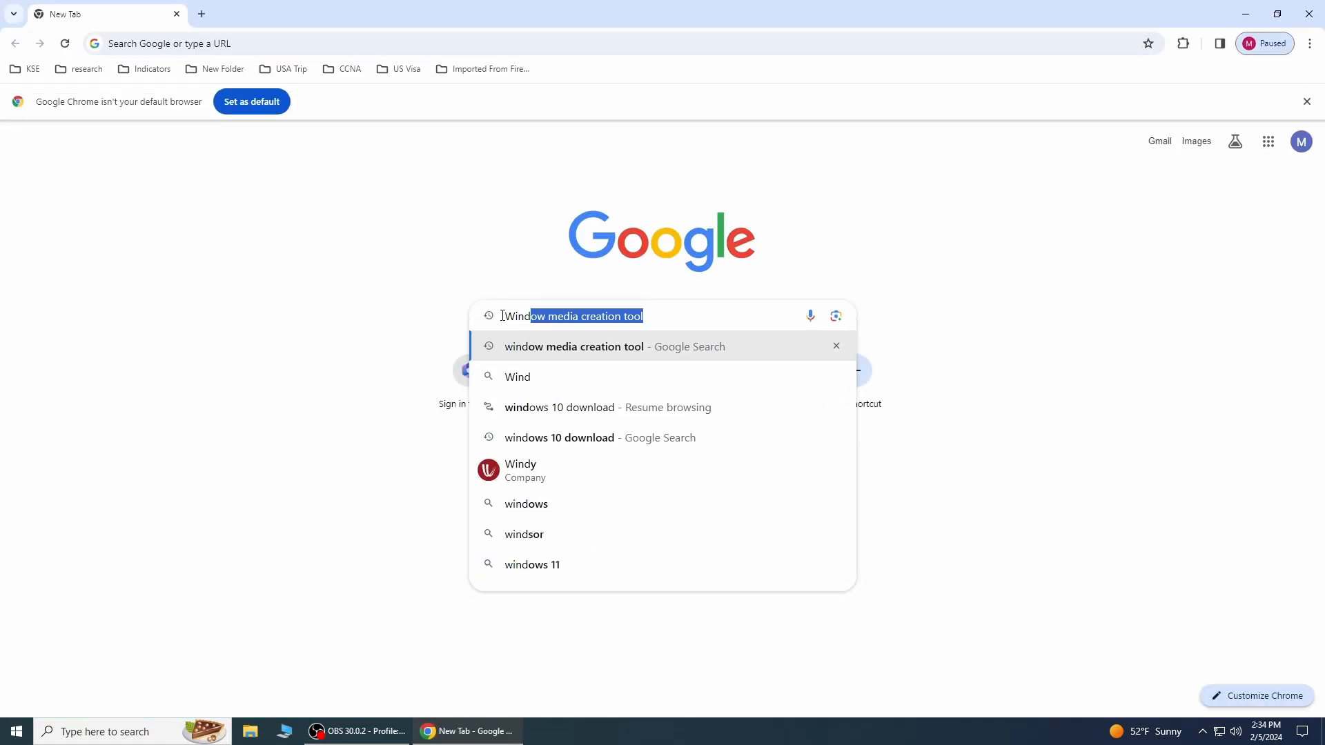
type("ows 10 media creation tool")
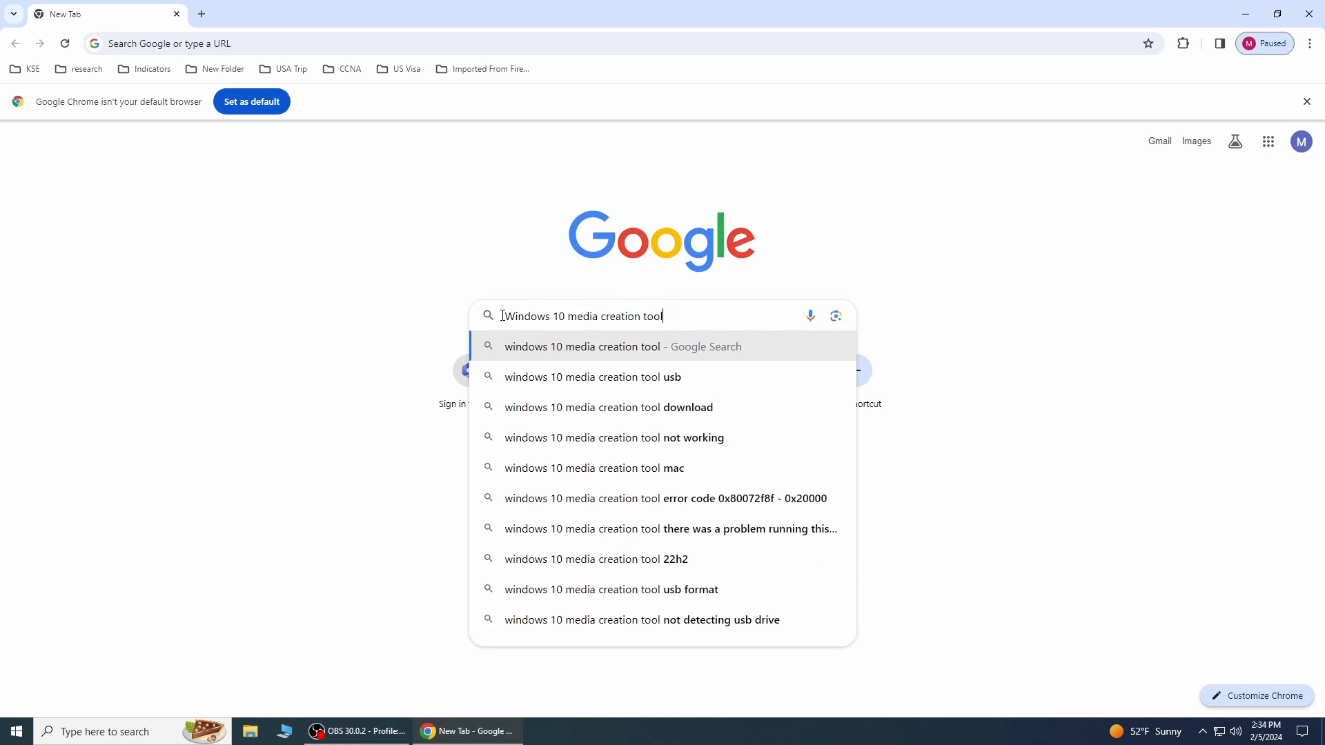
key("Return")
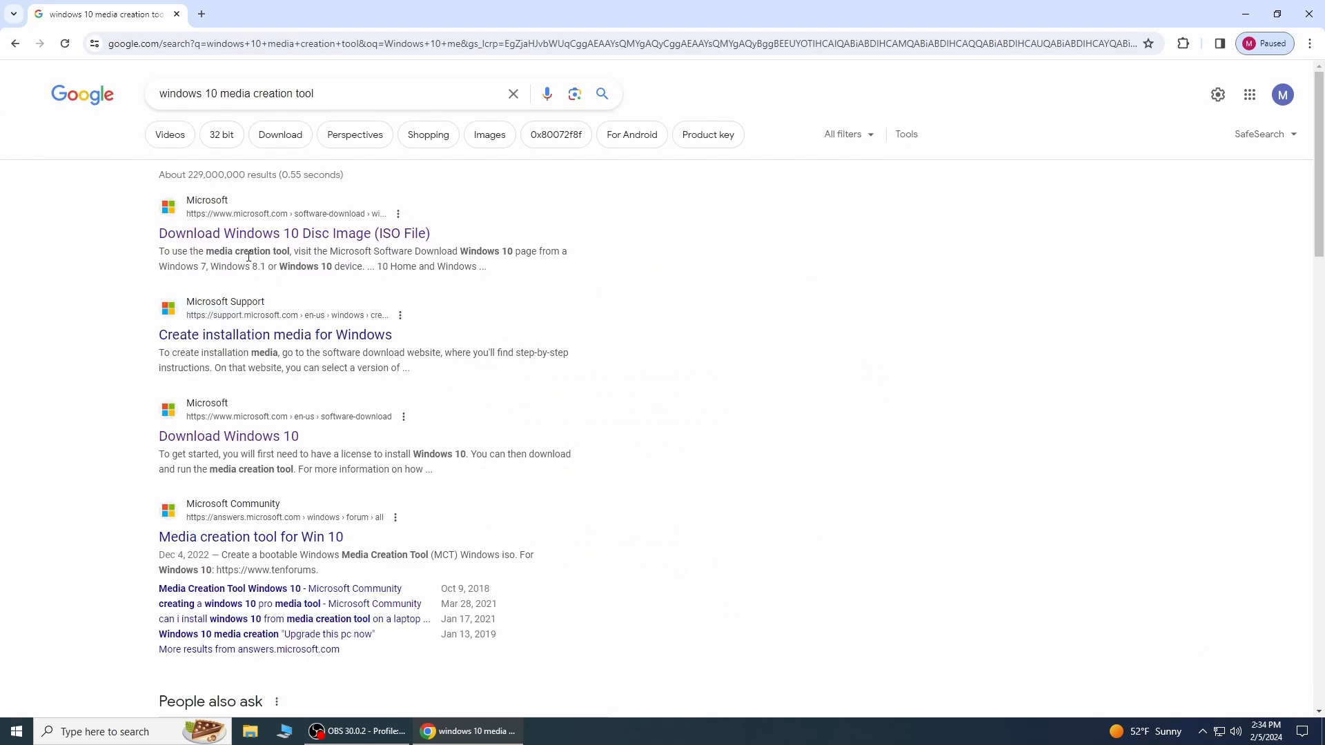
left_click(343, 233)
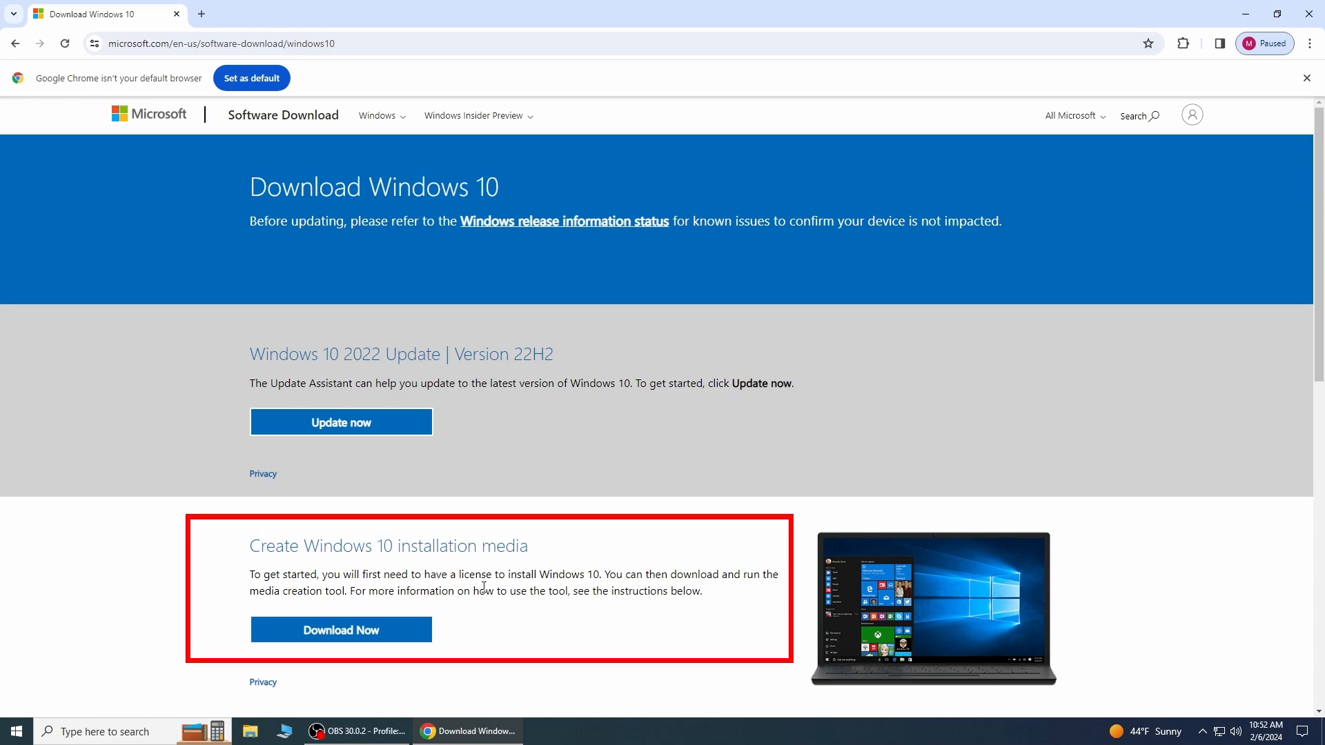
- Download MediaCreationTool22H2.exe via Download Now under Create Windows 10 installation media
left_click(399, 630)
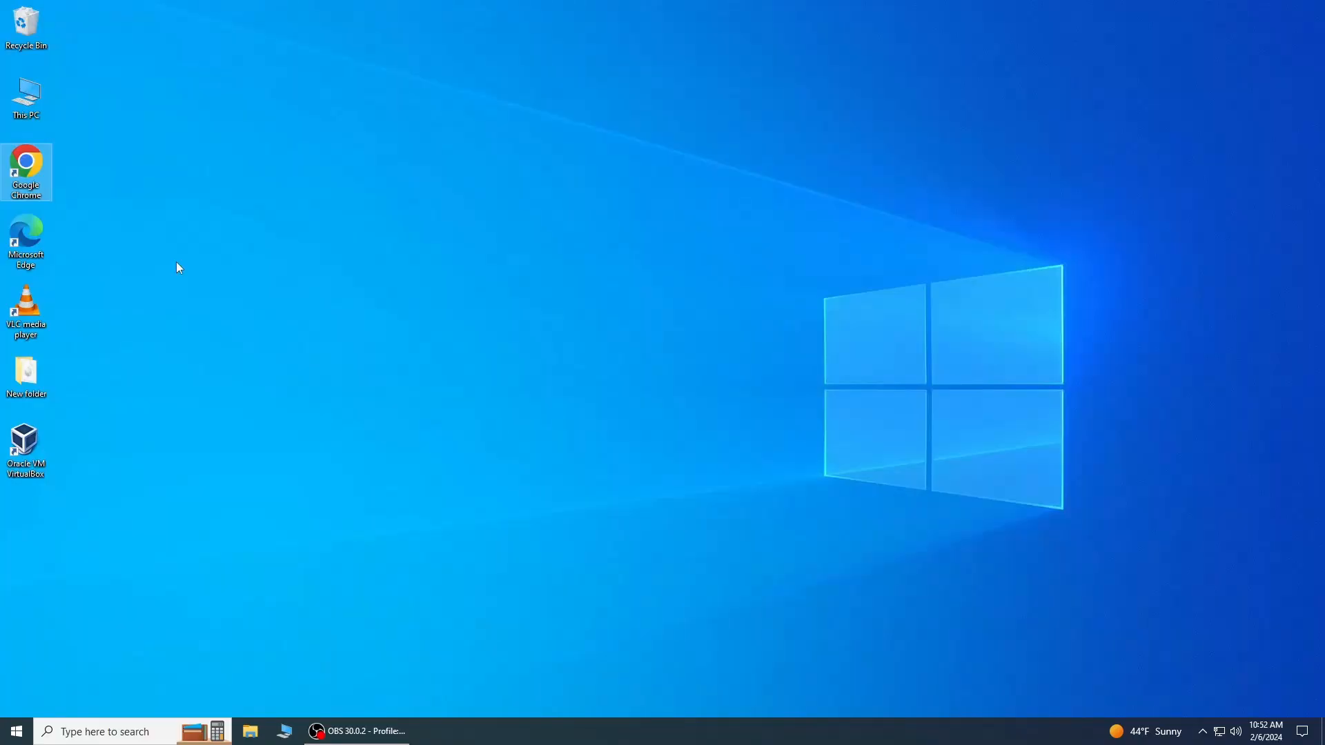
- Run MediaCreationTool22H2.exe from the Downloads folder so its license terms appear
double_click(27, 98)
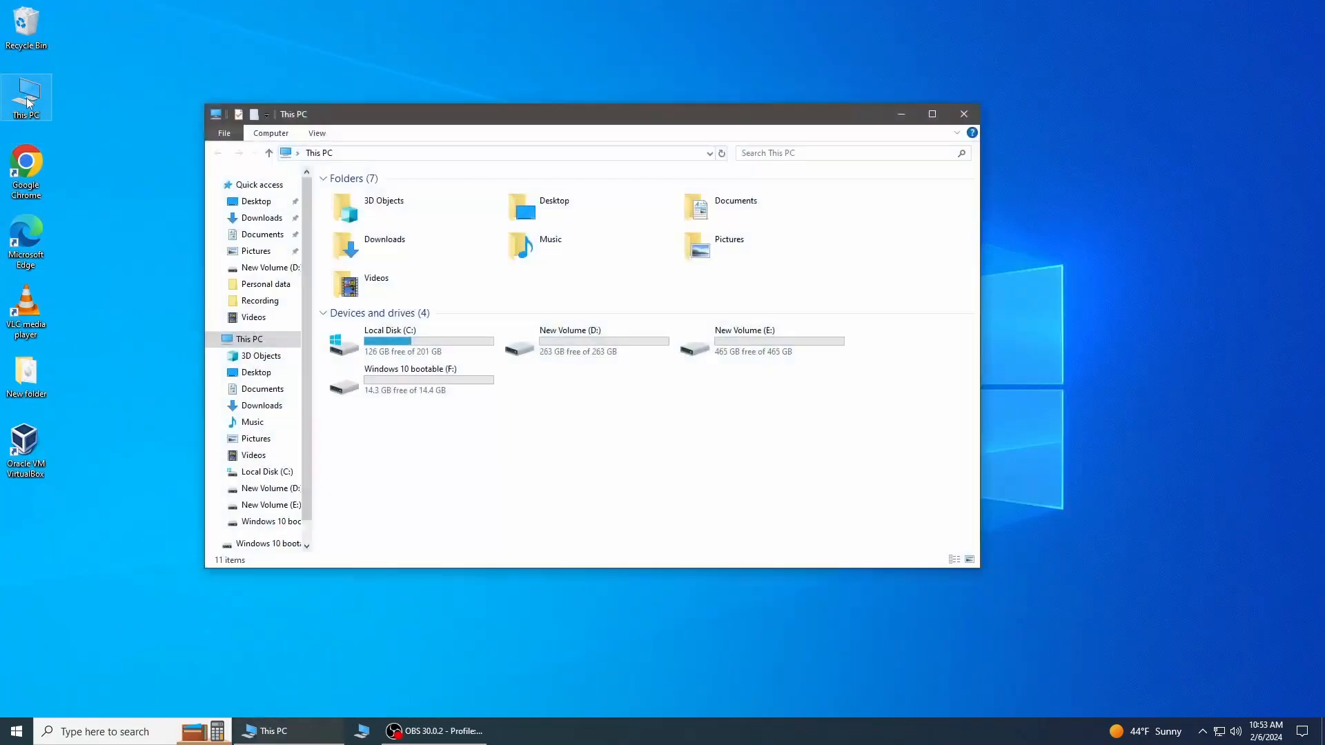
left_click(262, 218)
double_click(392, 214)
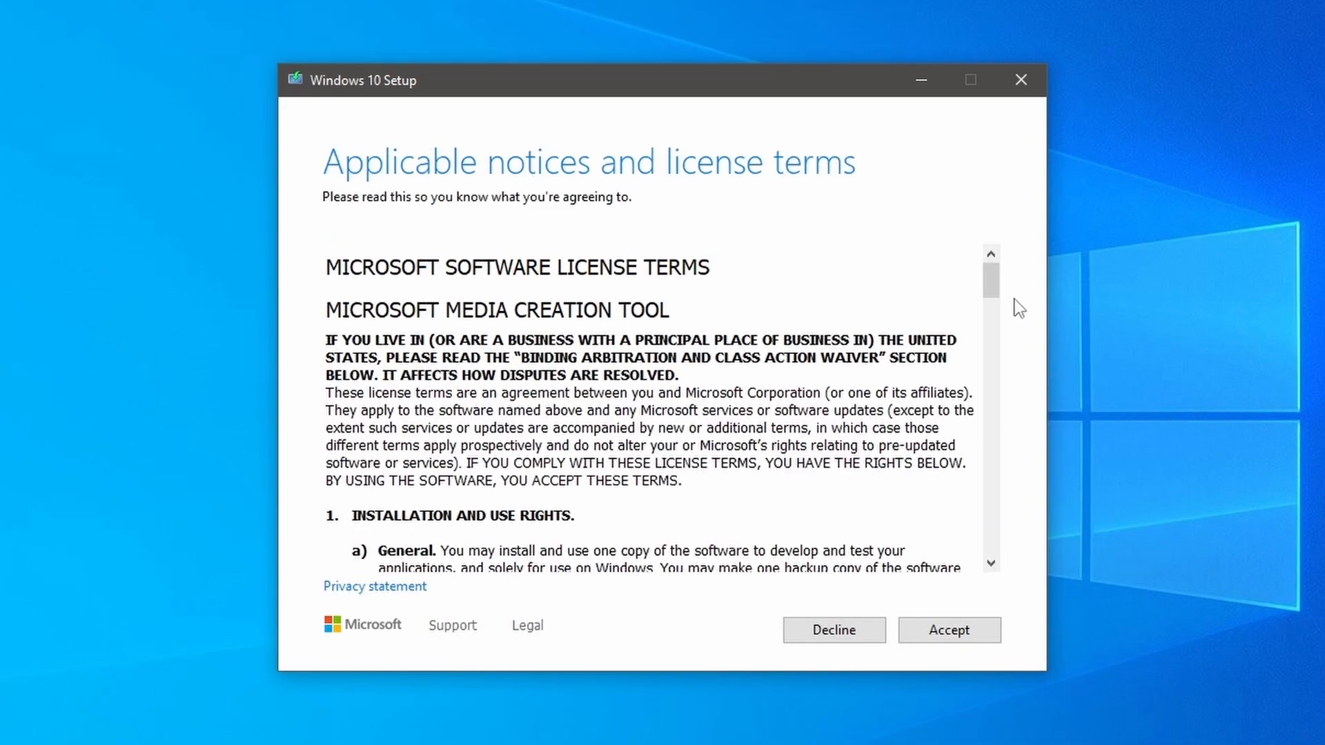
left_click_drag(990, 279, 992, 544)
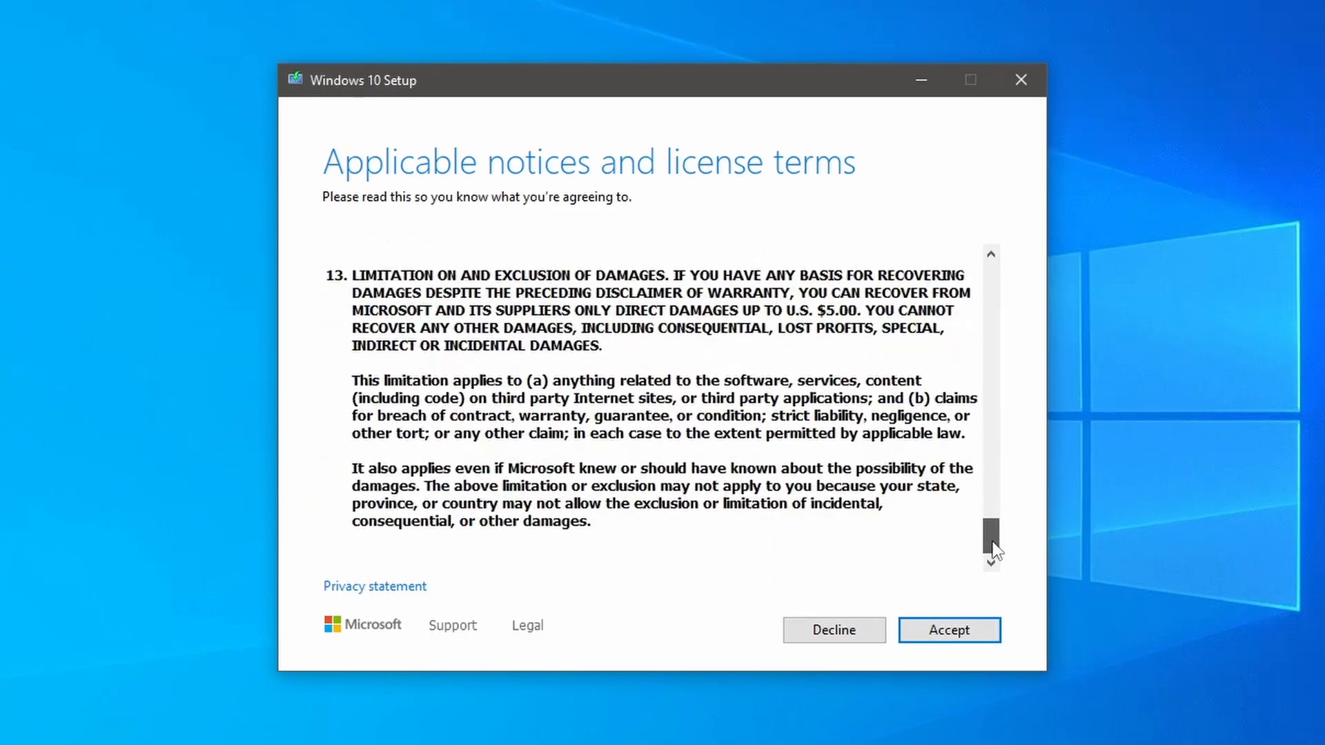
- Accept the Windows 10 Setup license terms
left_click(956, 637)
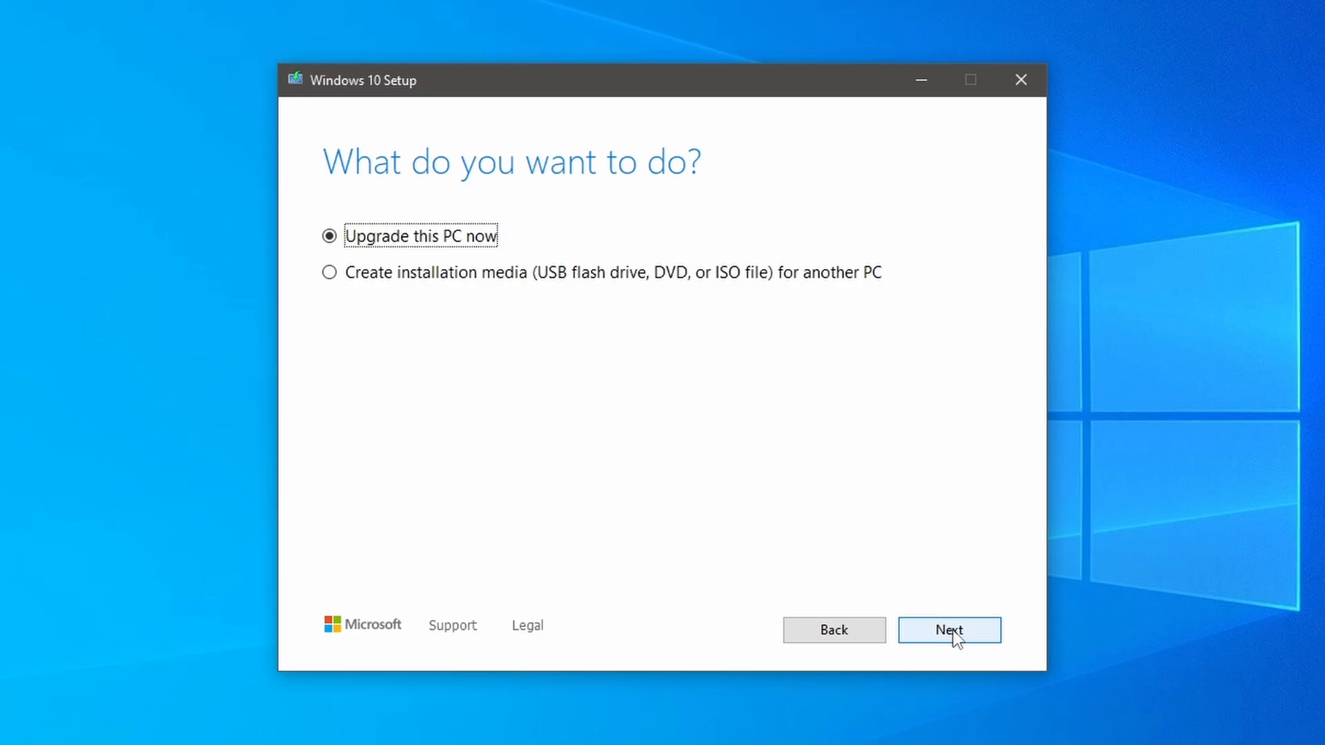
- Choose to create installation media for another PC and turn off the recommended options
left_click(329, 273)
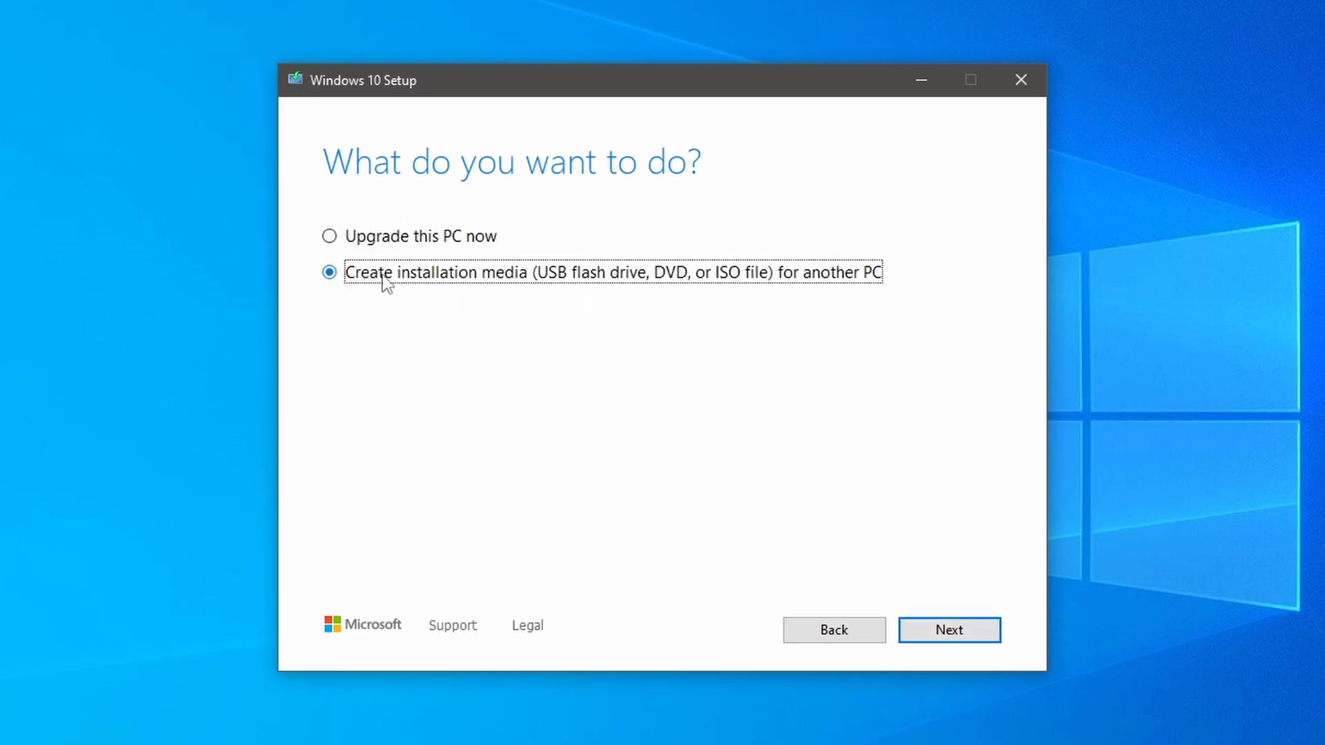
left_click(949, 629)
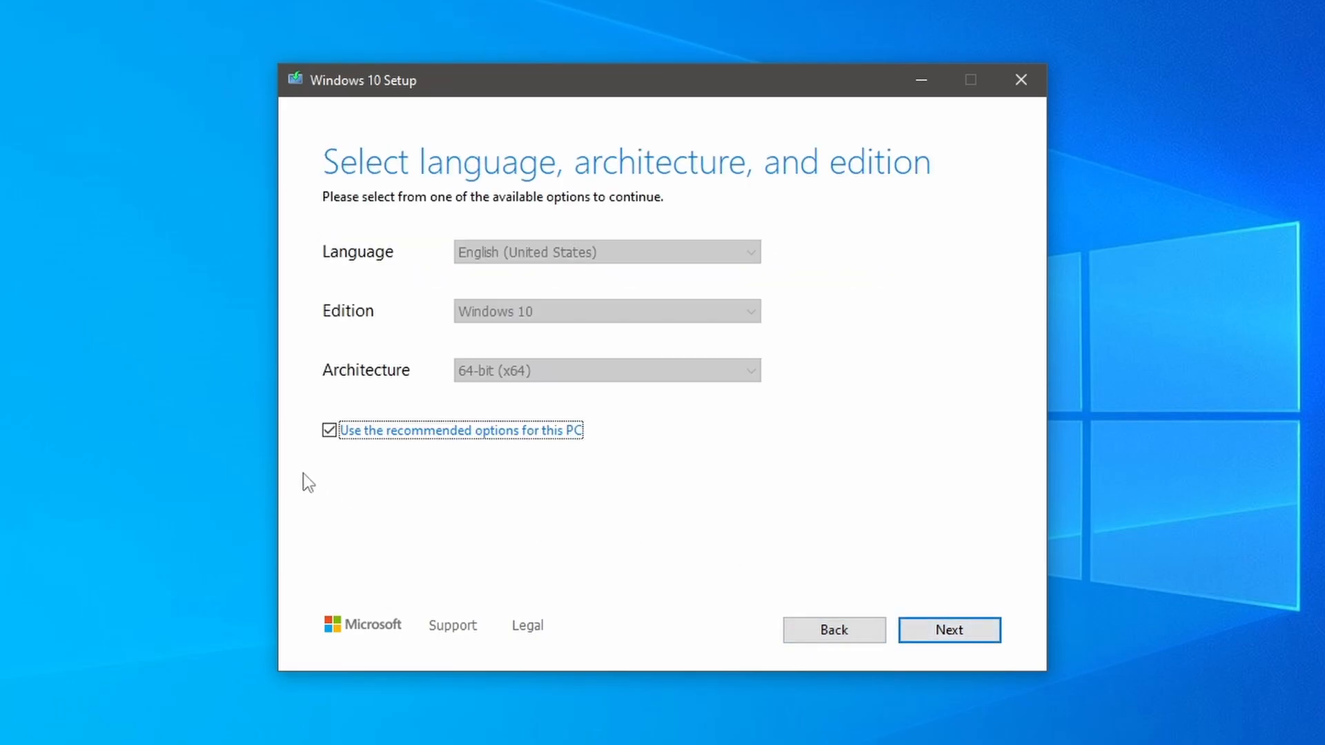
left_click(328, 430)
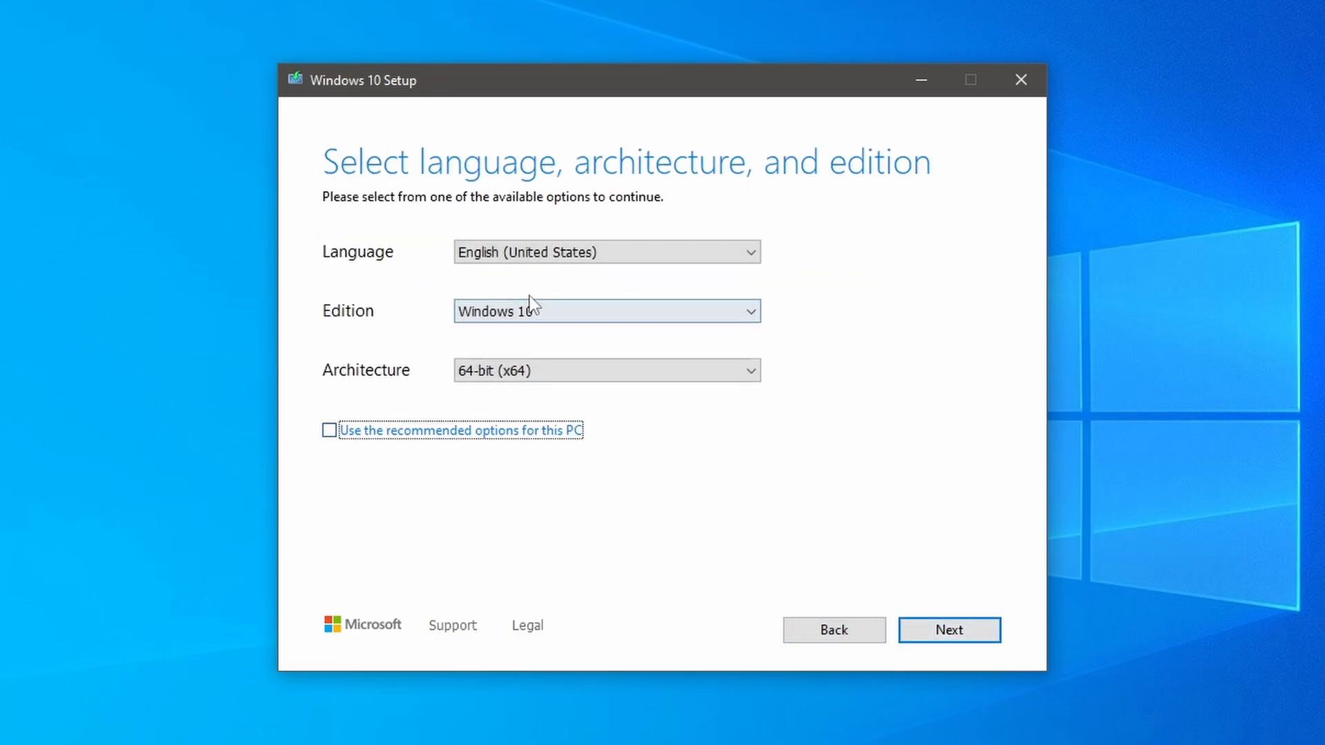
- Keep English (United States), set architecture to 64-bit (x64), and continue to the media choice
left_click(750, 253)
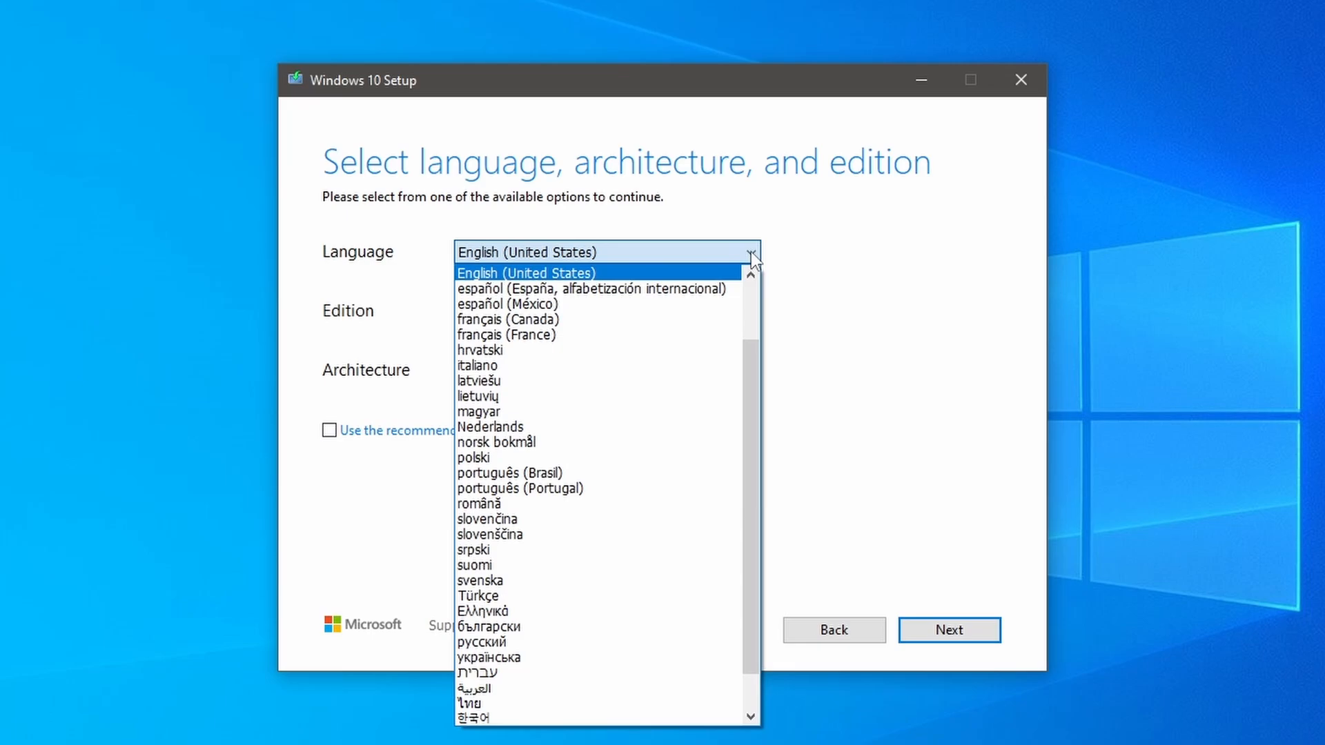
left_click(750, 252)
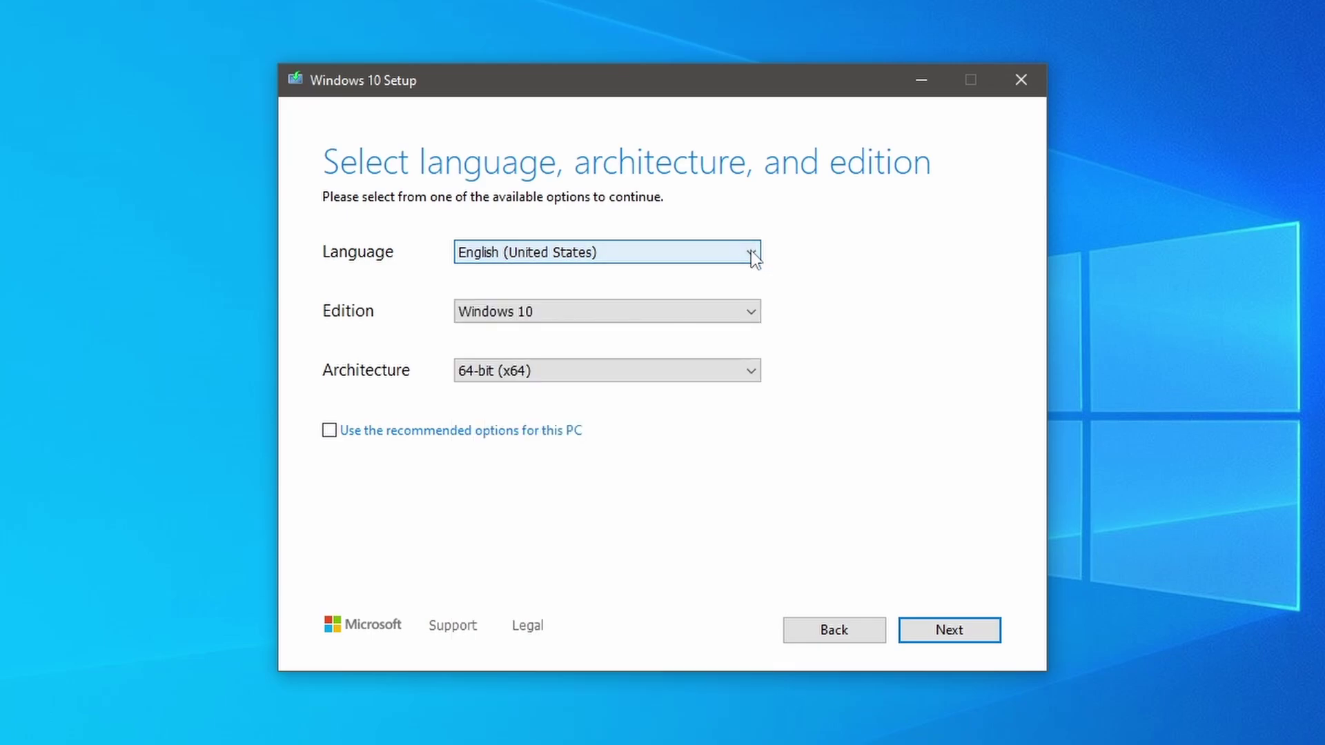
scroll(750, 371, "down", 1)
left_click(750, 370)
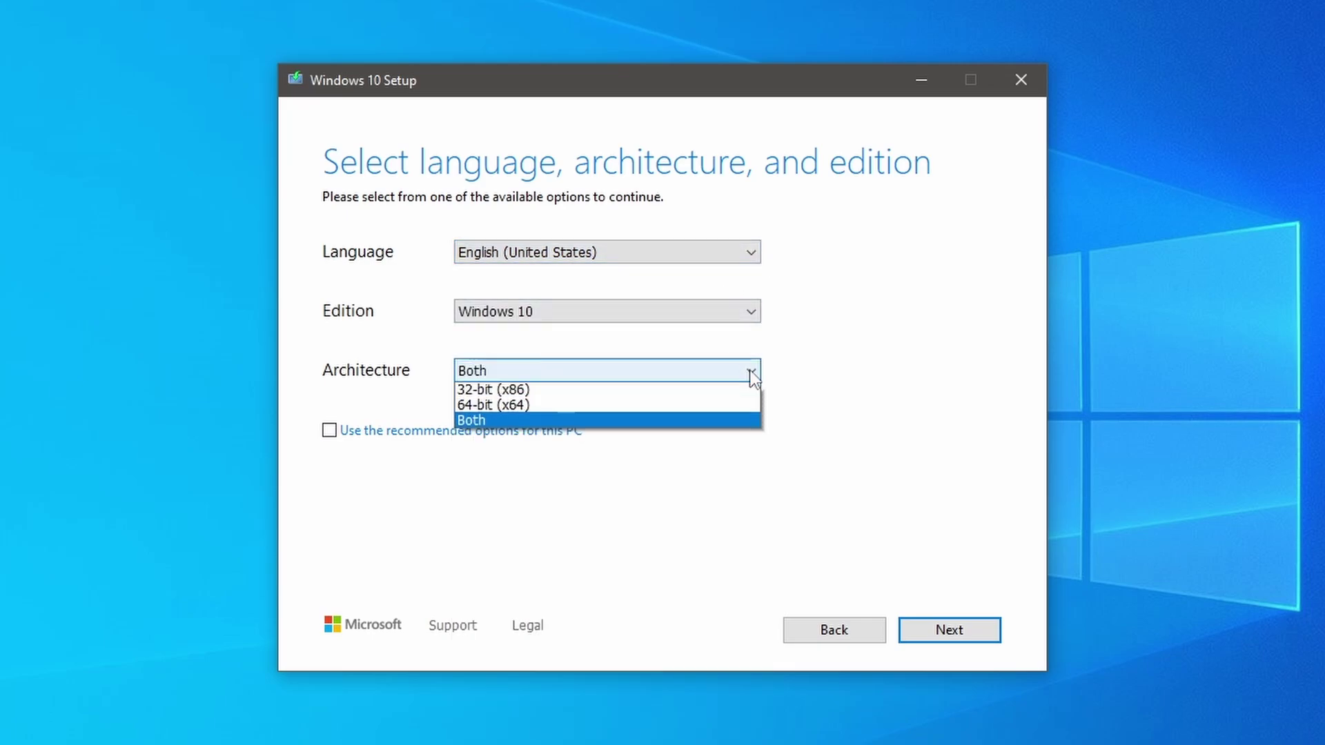
left_click(704, 412)
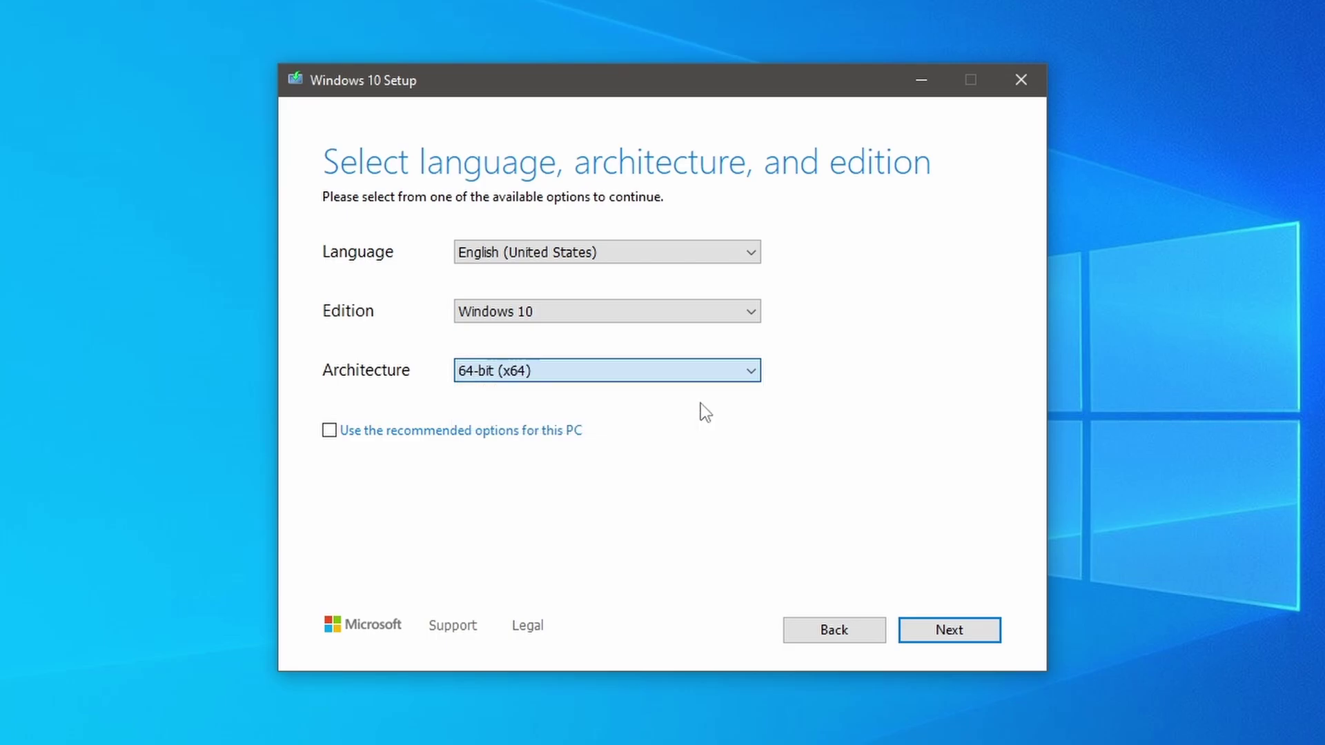
left_click(923, 640)
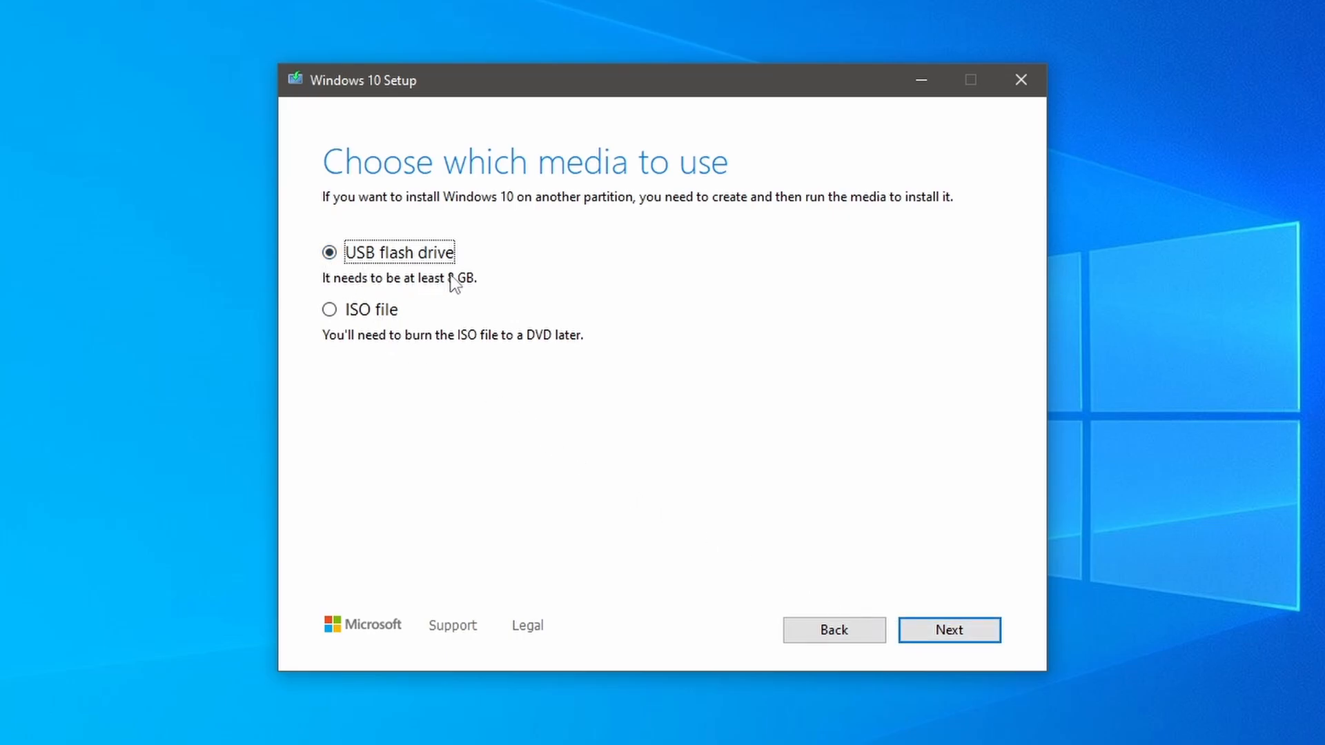
- Write Windows 10 to the F: USB flash drive and finish once the drive is ready
left_click(949, 629)
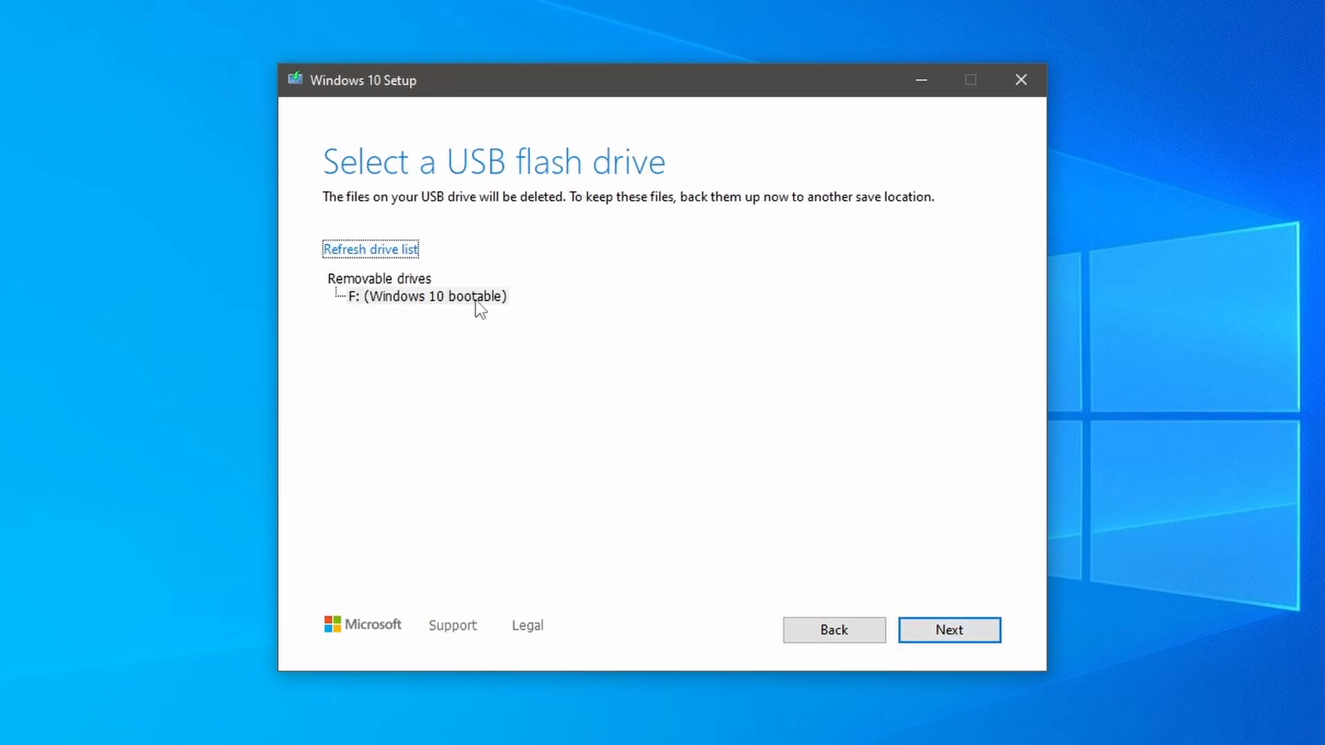
left_click(449, 300)
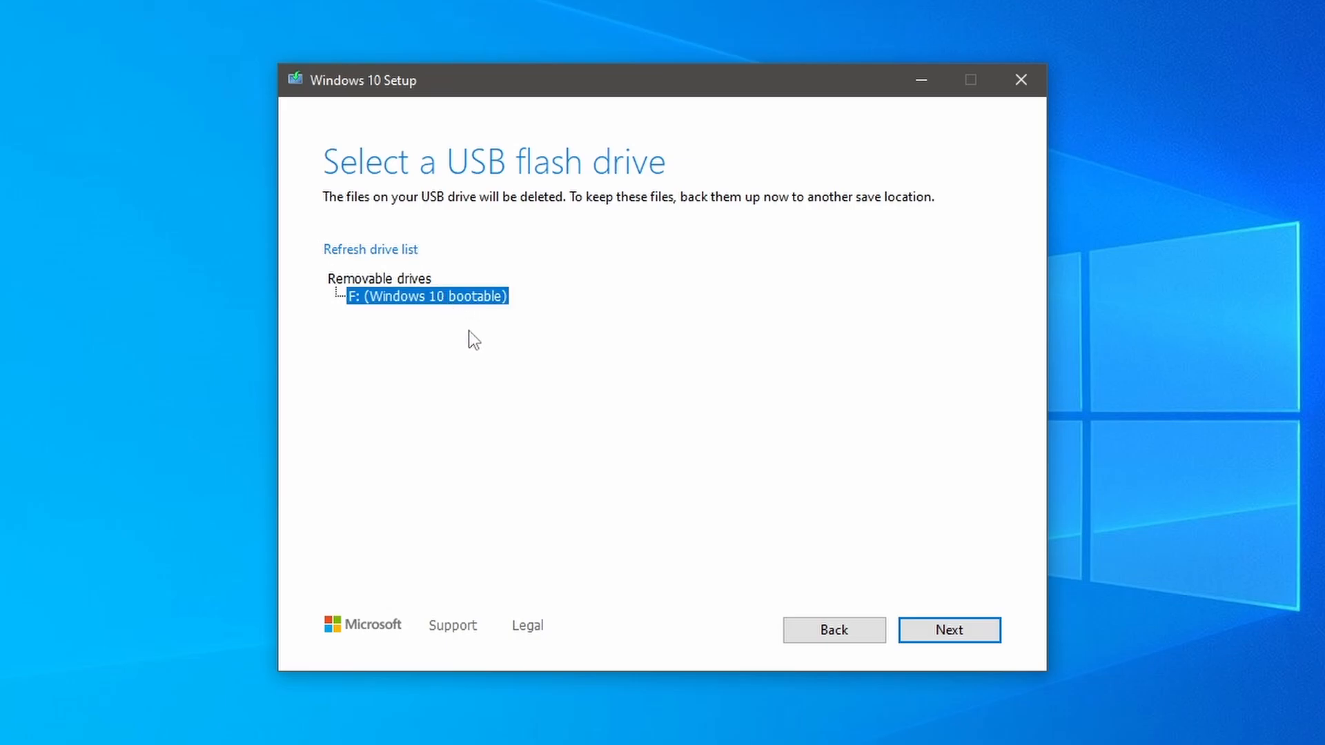
left_click(944, 629)
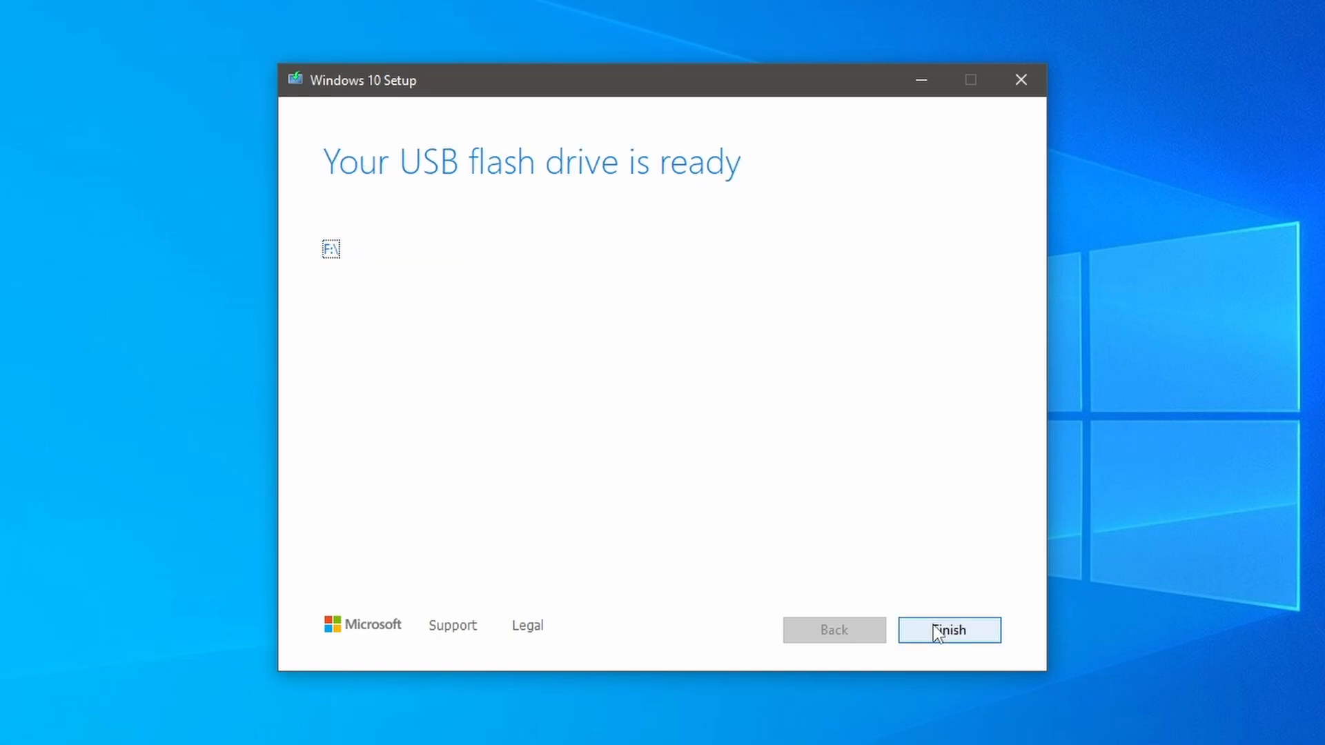
left_click(937, 634)
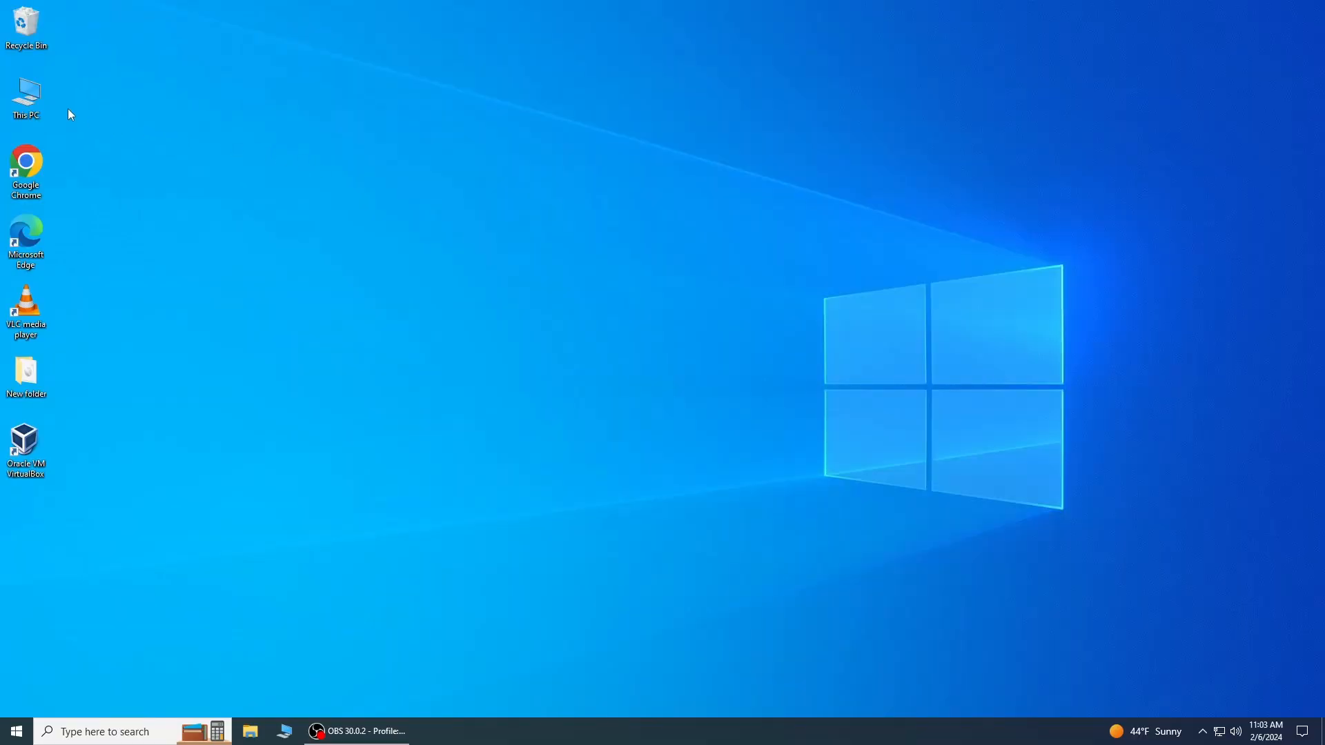
- View the ESD-USB (F:) drive's boot, efi and sources folders from This PC
double_click(42, 104)
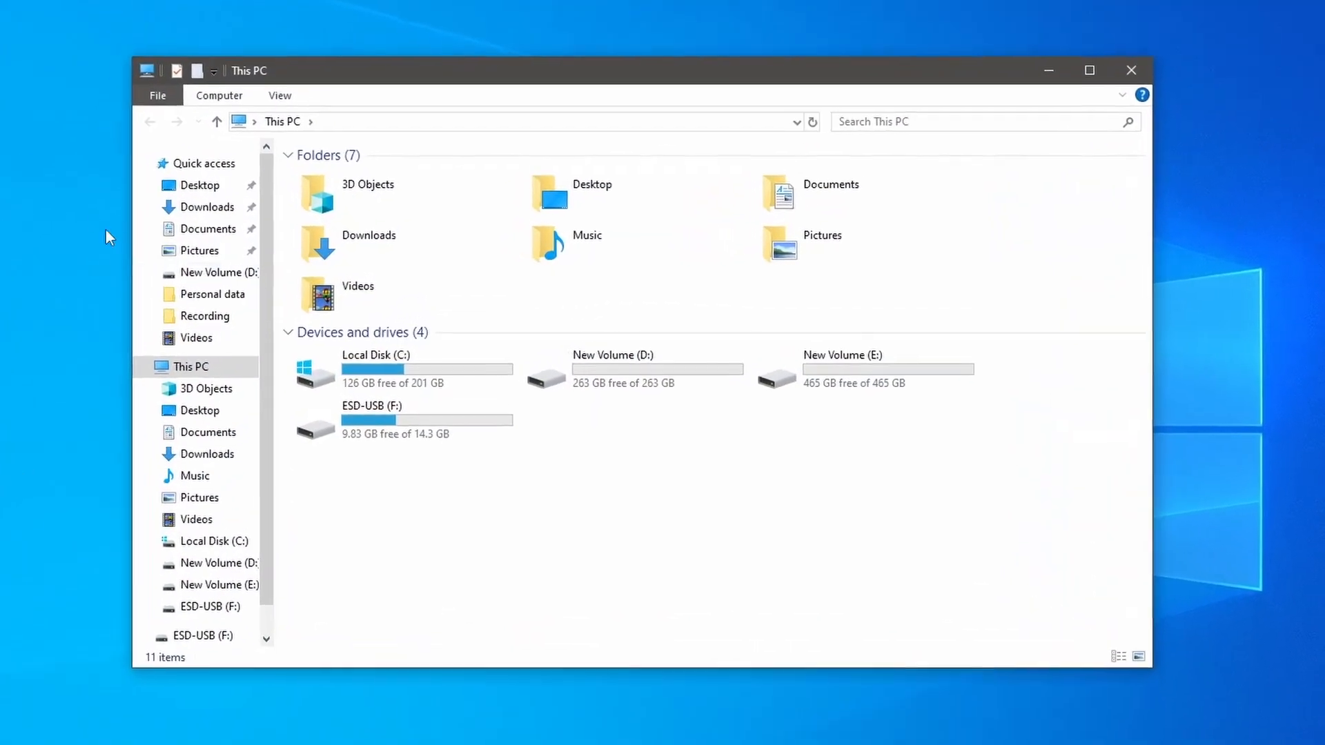
double_click(403, 420)
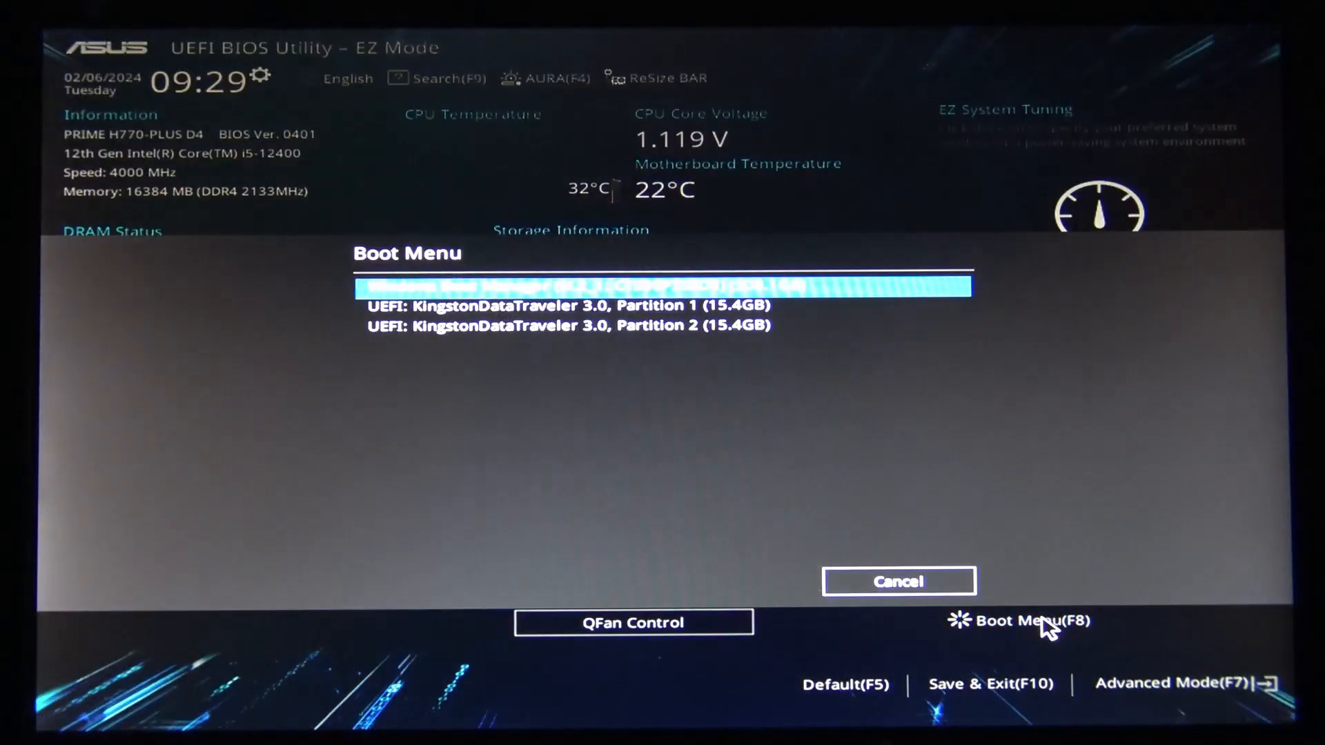
- Boot from 'UEFI: KingstonDataTraveler 3.0, Partition 2' in the BIOS Boot Menu
left_click(622, 331)
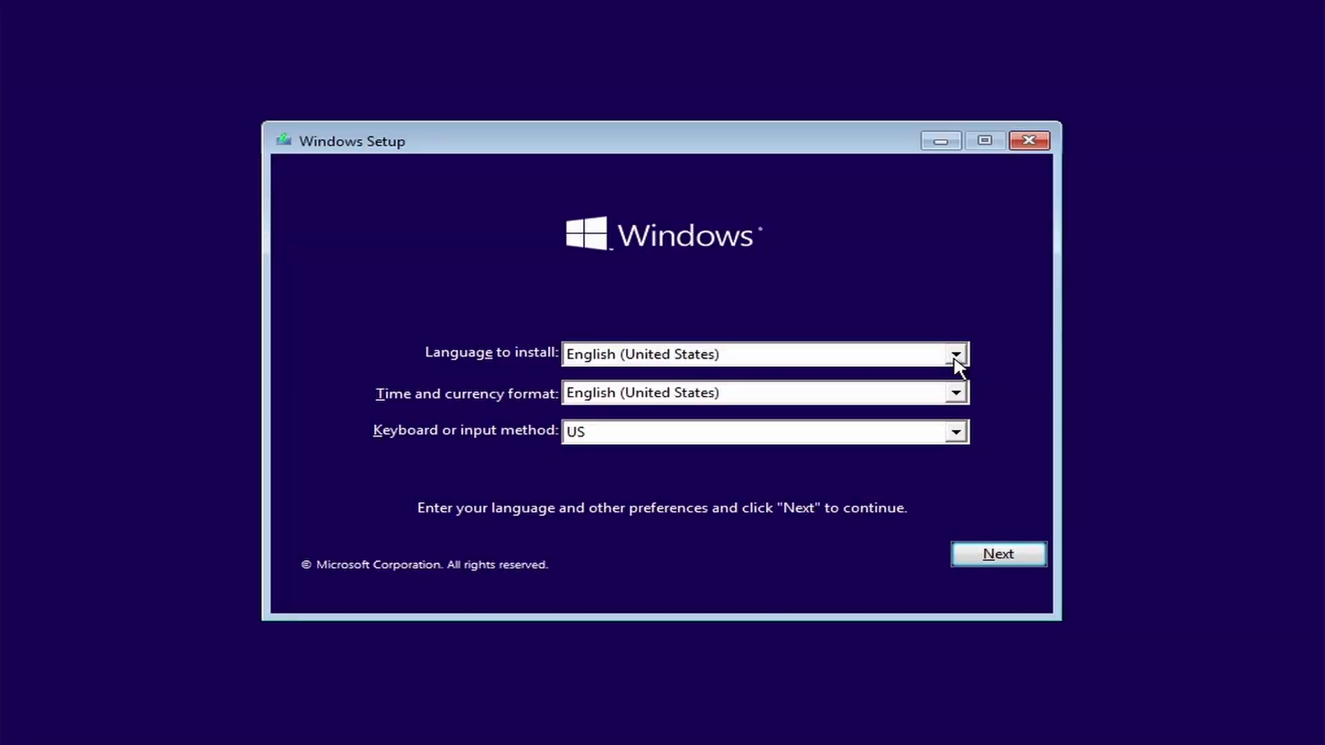
- Keep English (United States) for install language and time format, then continue to Install now
left_click(956, 357)
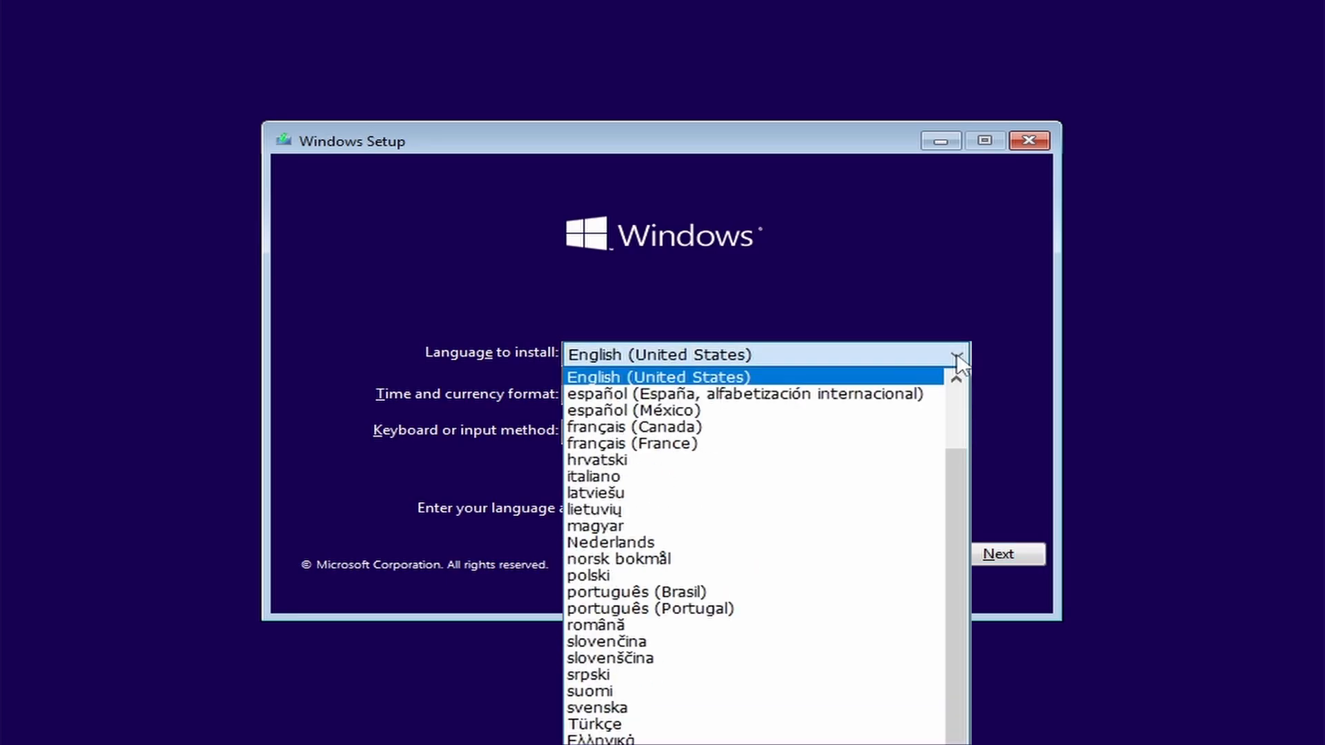
left_click(957, 359)
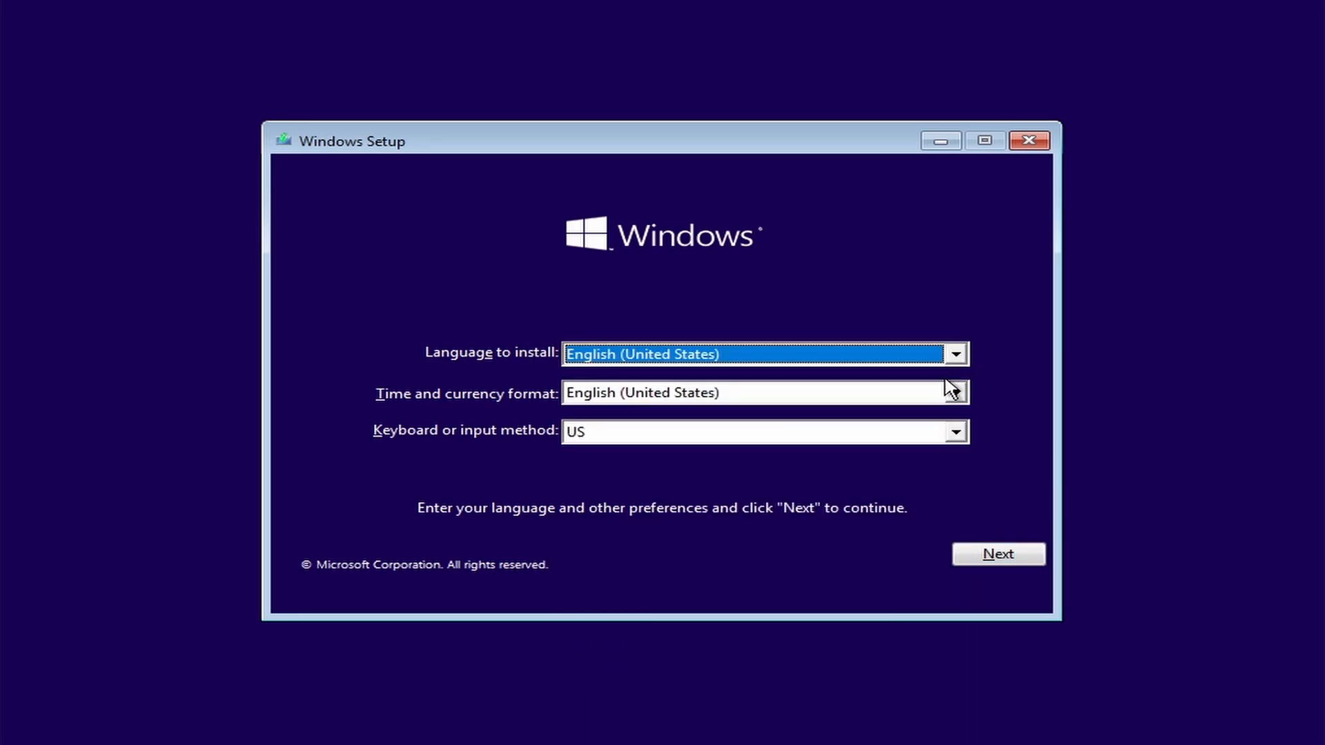
left_click(959, 398)
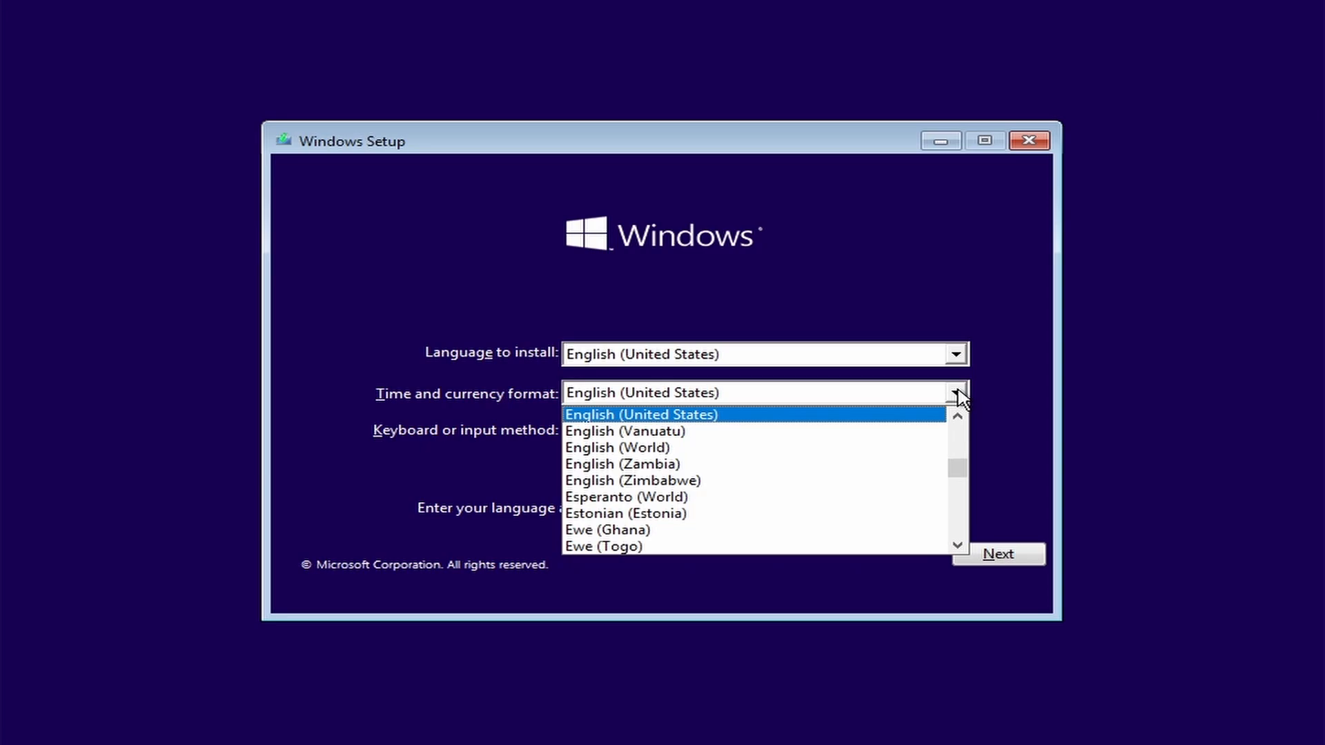
left_click(958, 397)
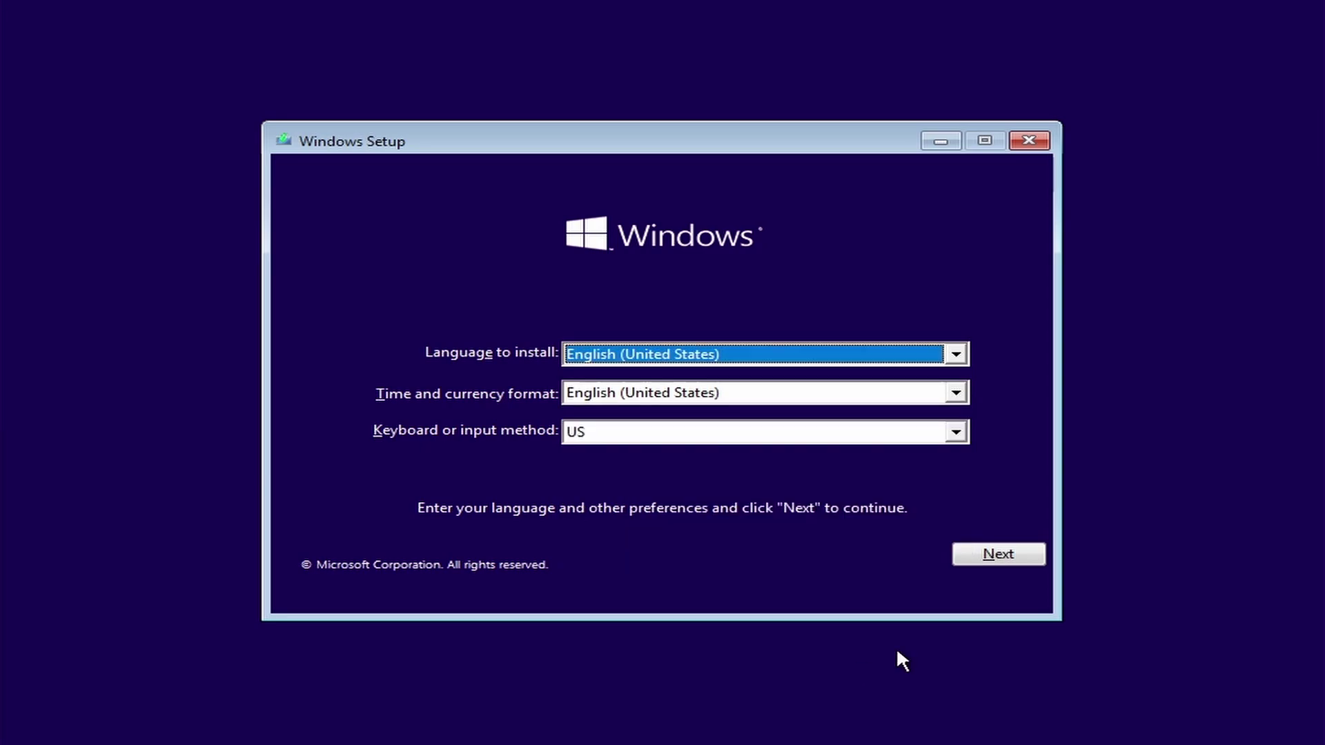
left_click(1036, 556)
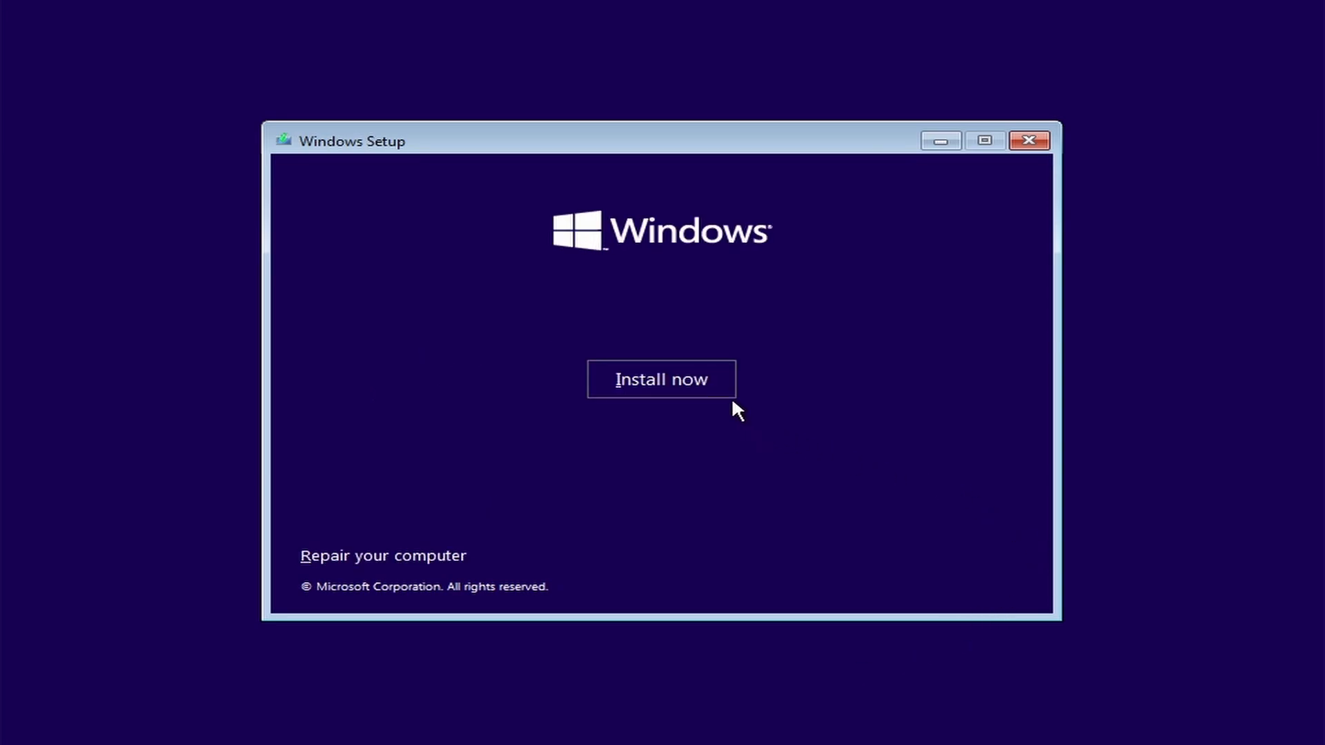
- Start the installation without a product key and choose the Windows 10 Pro edition
left_click(702, 386)
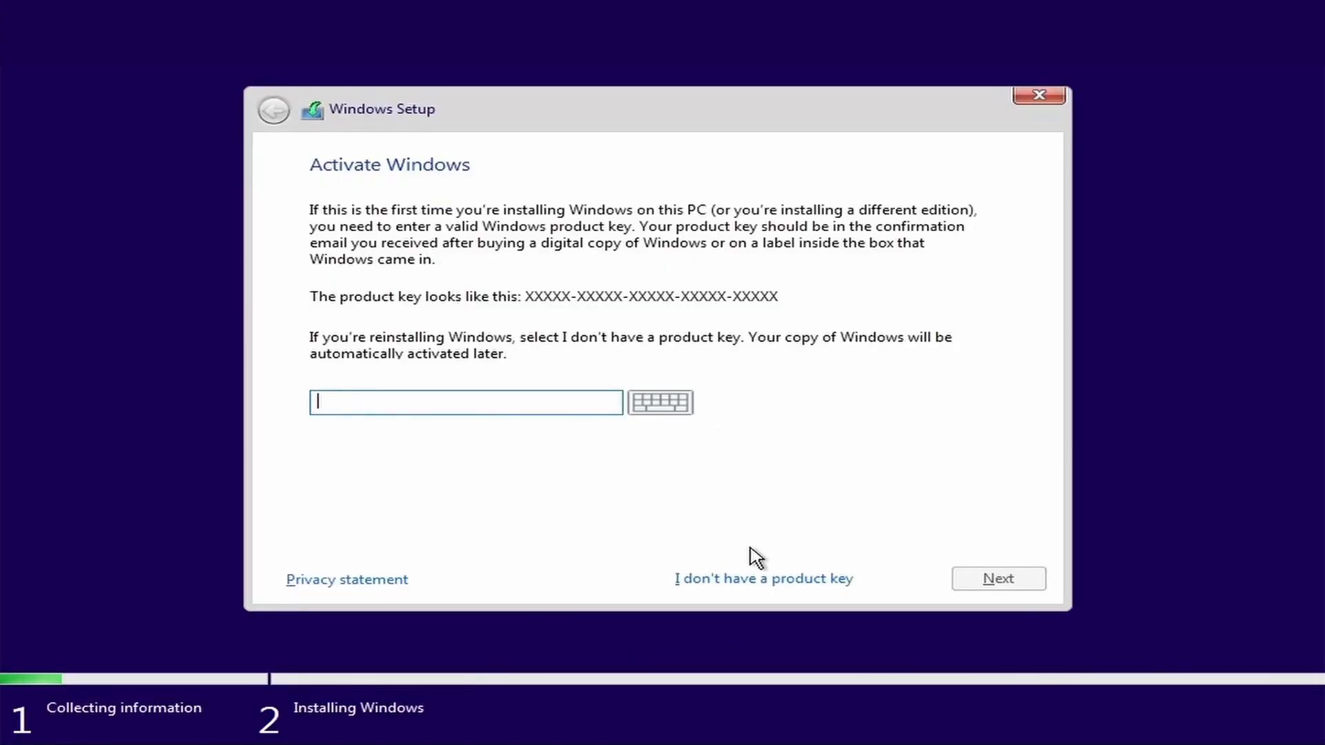
left_click(752, 581)
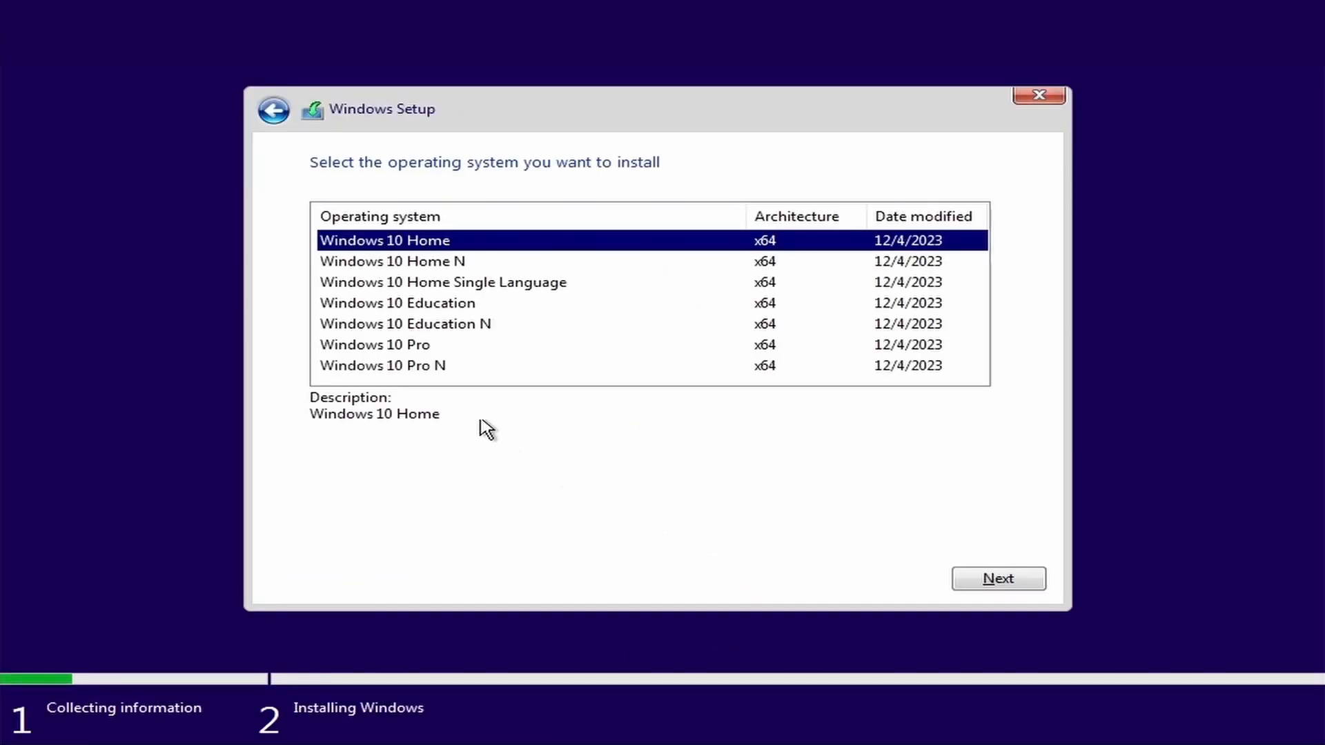
left_click(438, 347)
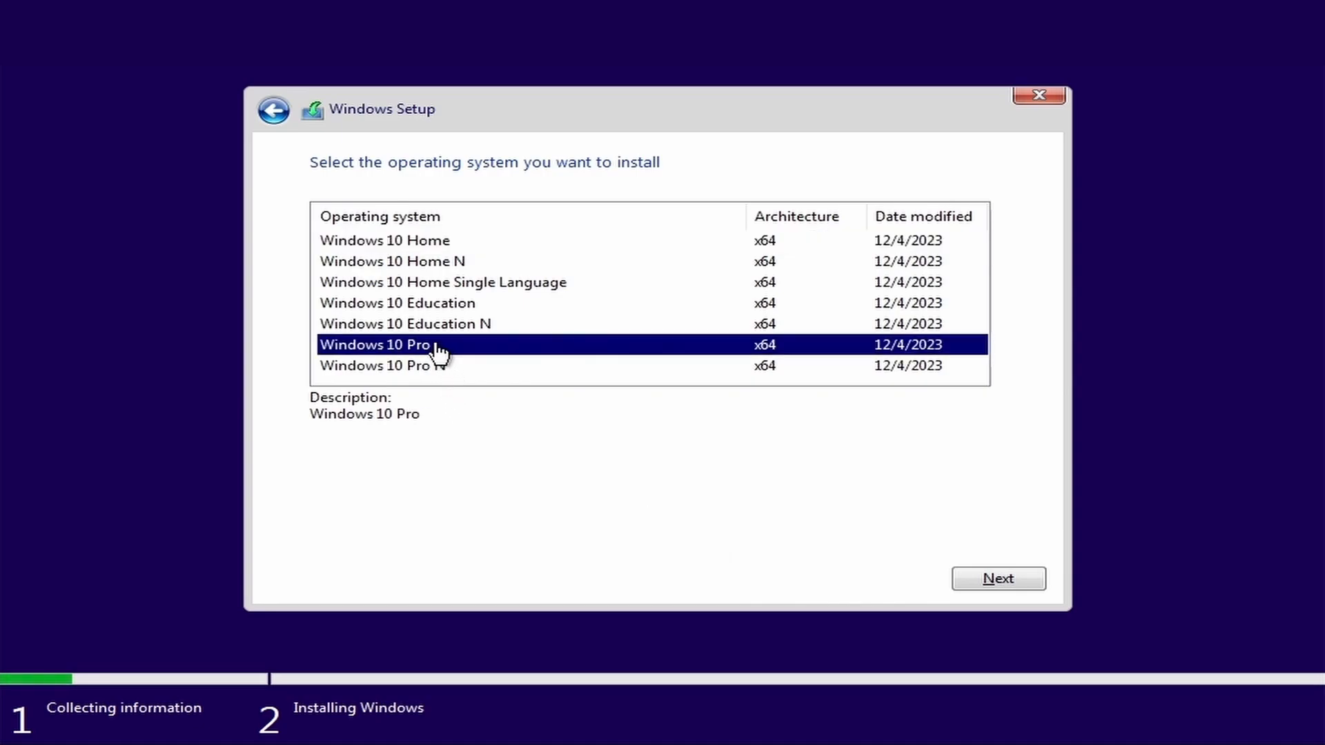
left_click(983, 581)
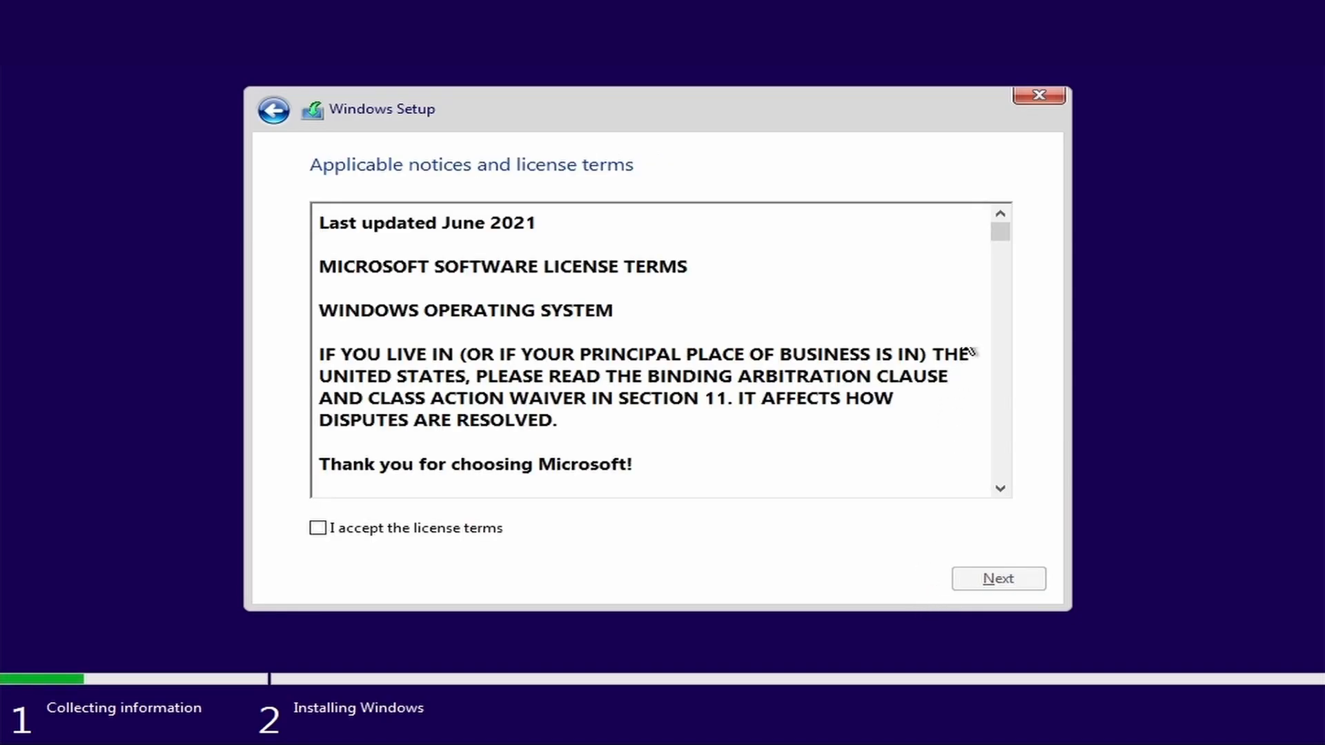
left_click_drag(1001, 230, 1024, 486)
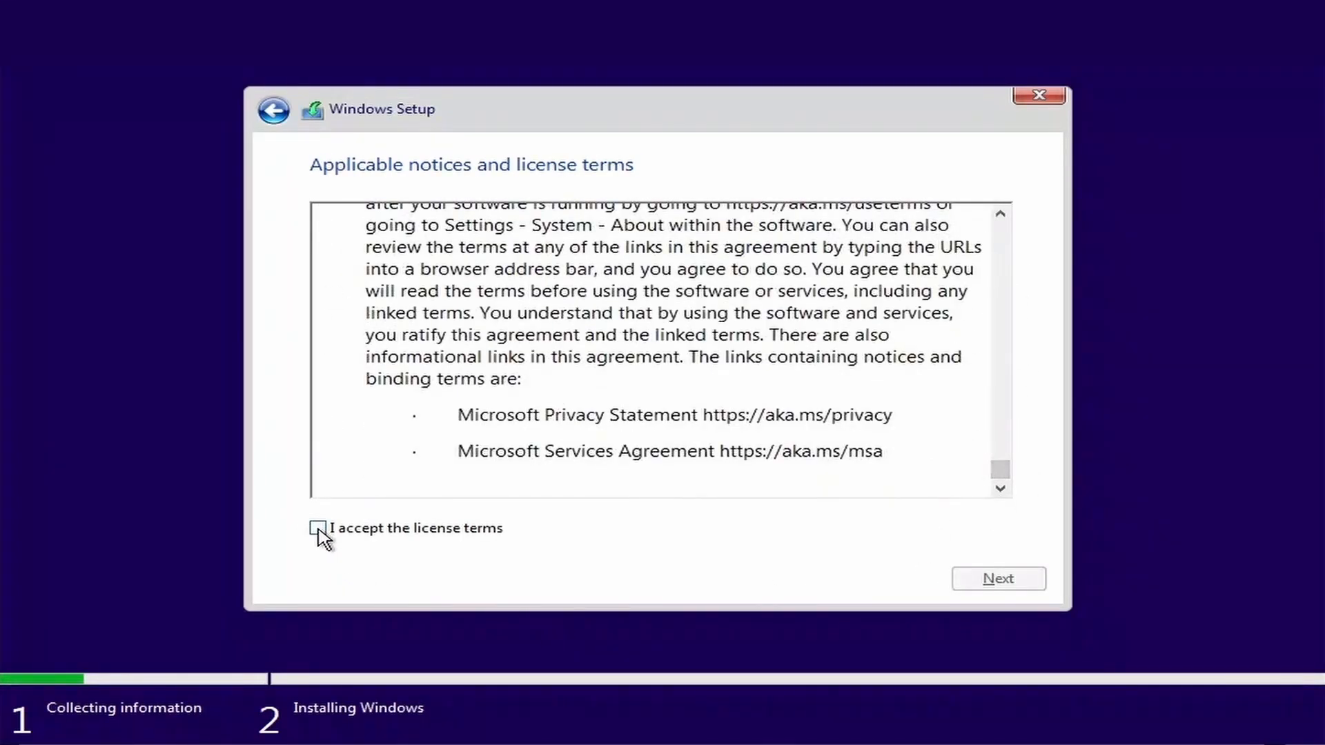
- Accept the Windows license terms and continue to the installation-type choice
left_click(318, 529)
left_click(998, 578)
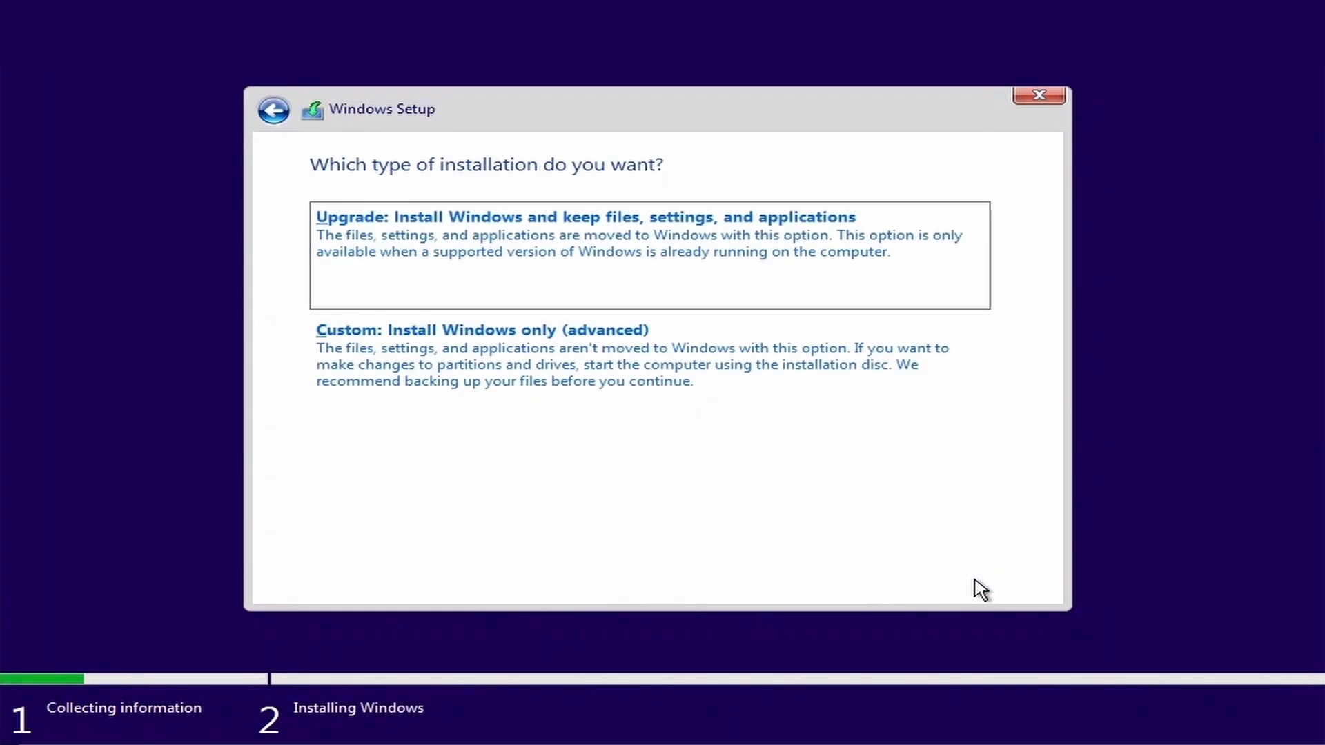
- Choose Custom: Install Windows only and delete the 243.6 GB primary and Recovery partitions
left_click(565, 374)
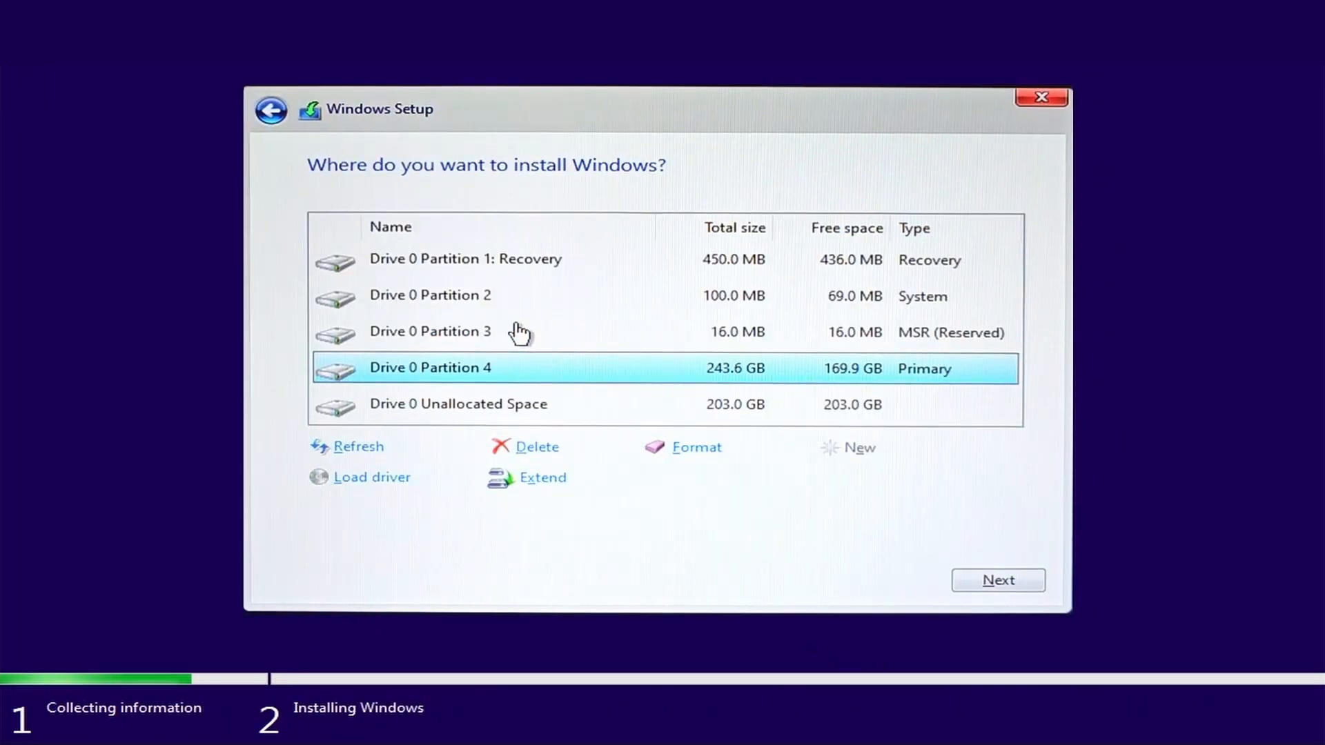
left_click(559, 448)
left_click(834, 480)
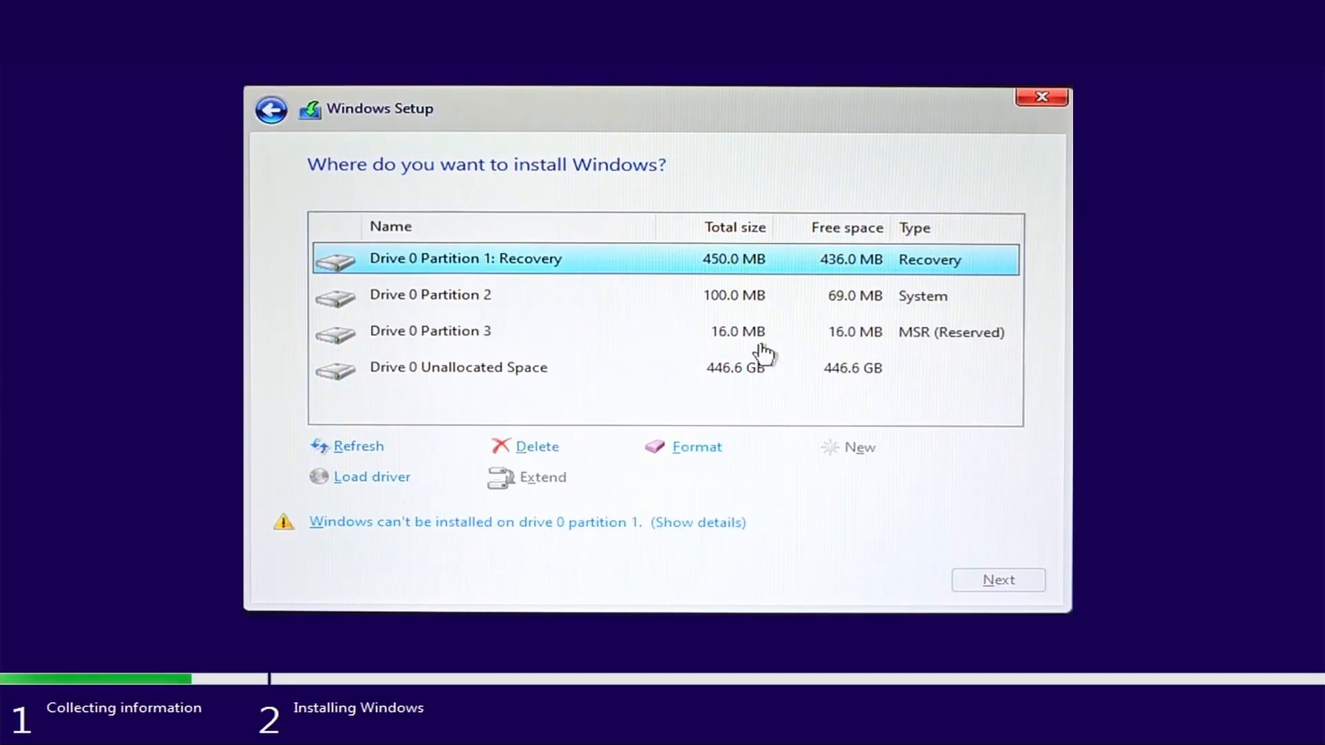
left_click(537, 446)
left_click(837, 481)
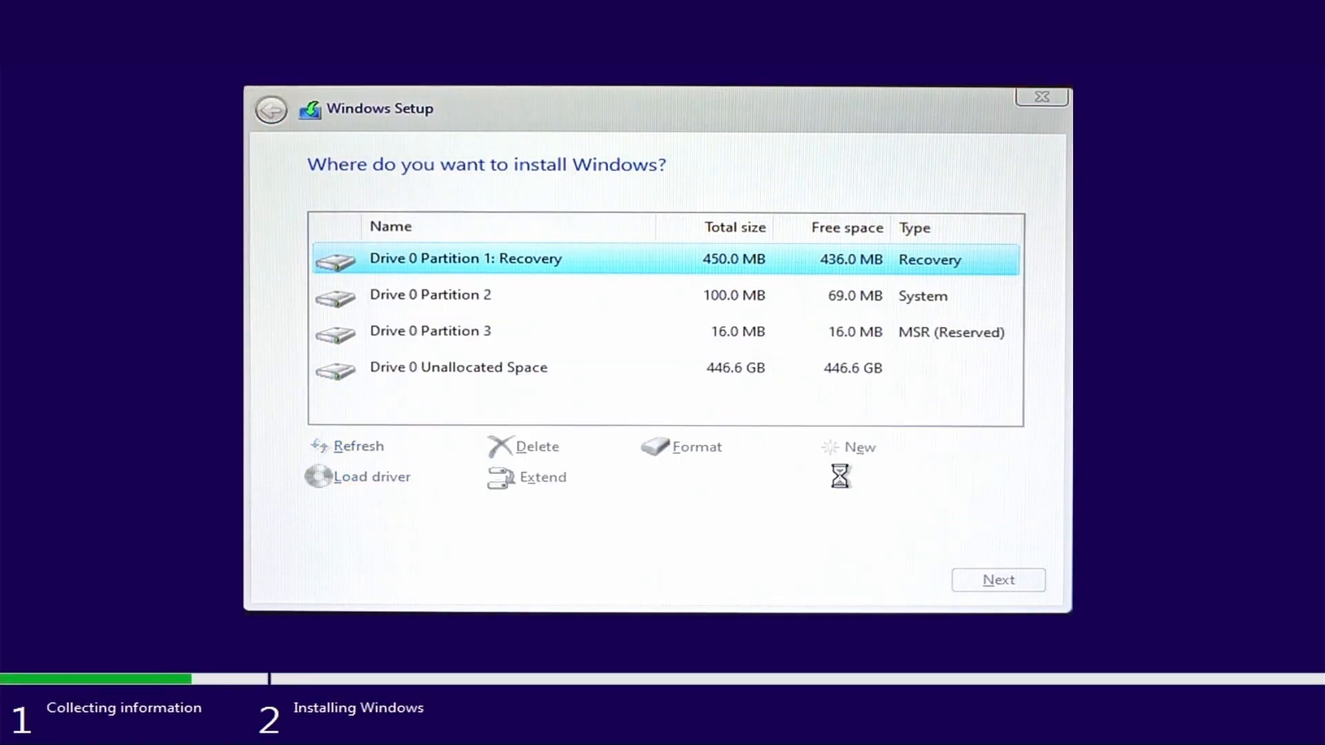
- Delete the 100 MB System partition and the MSR (Reserved) partition as well
left_click(732, 300)
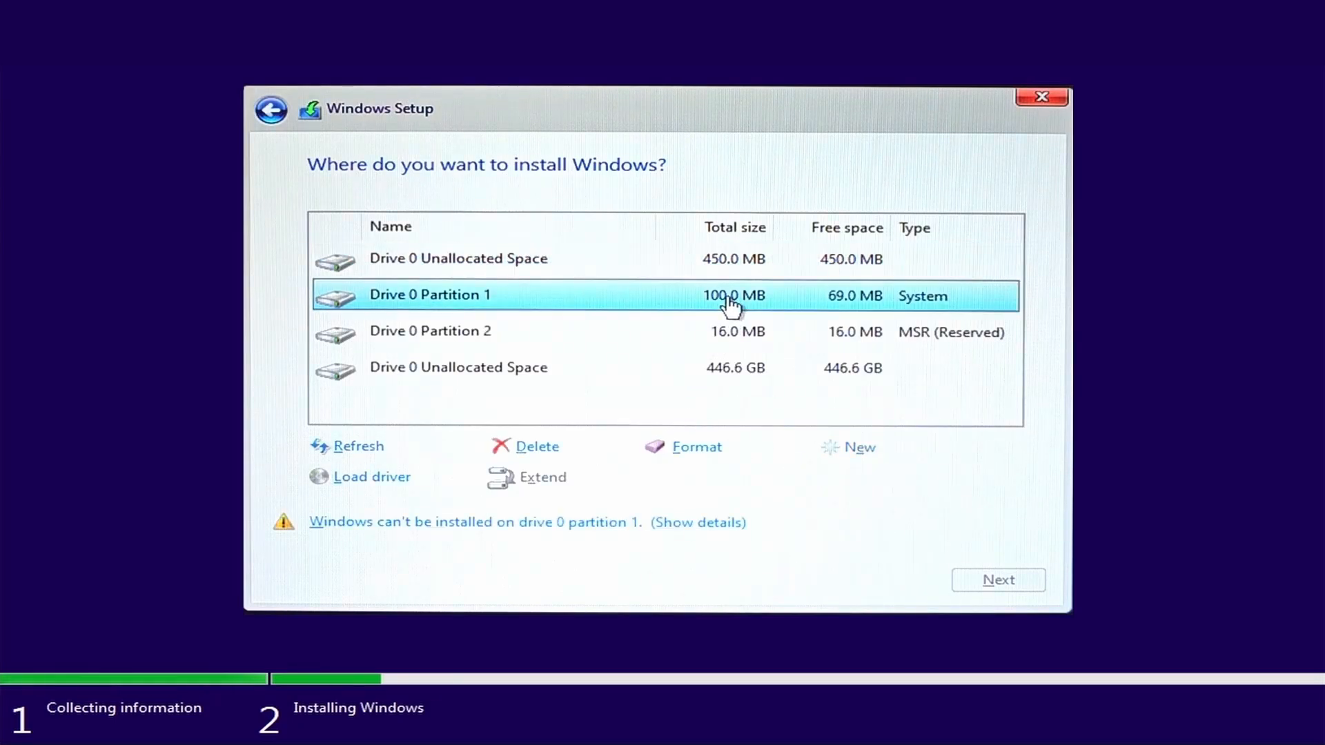
left_click(537, 446)
left_click(837, 481)
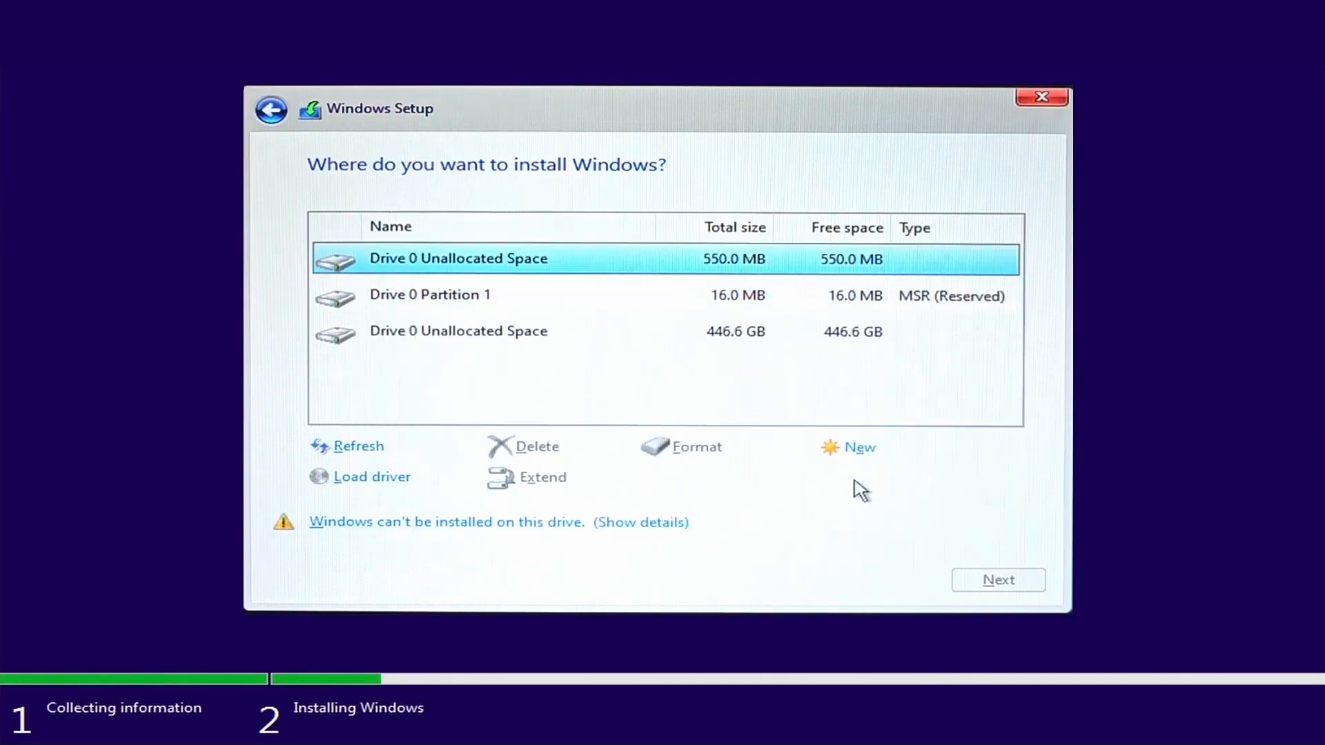
left_click(760, 303)
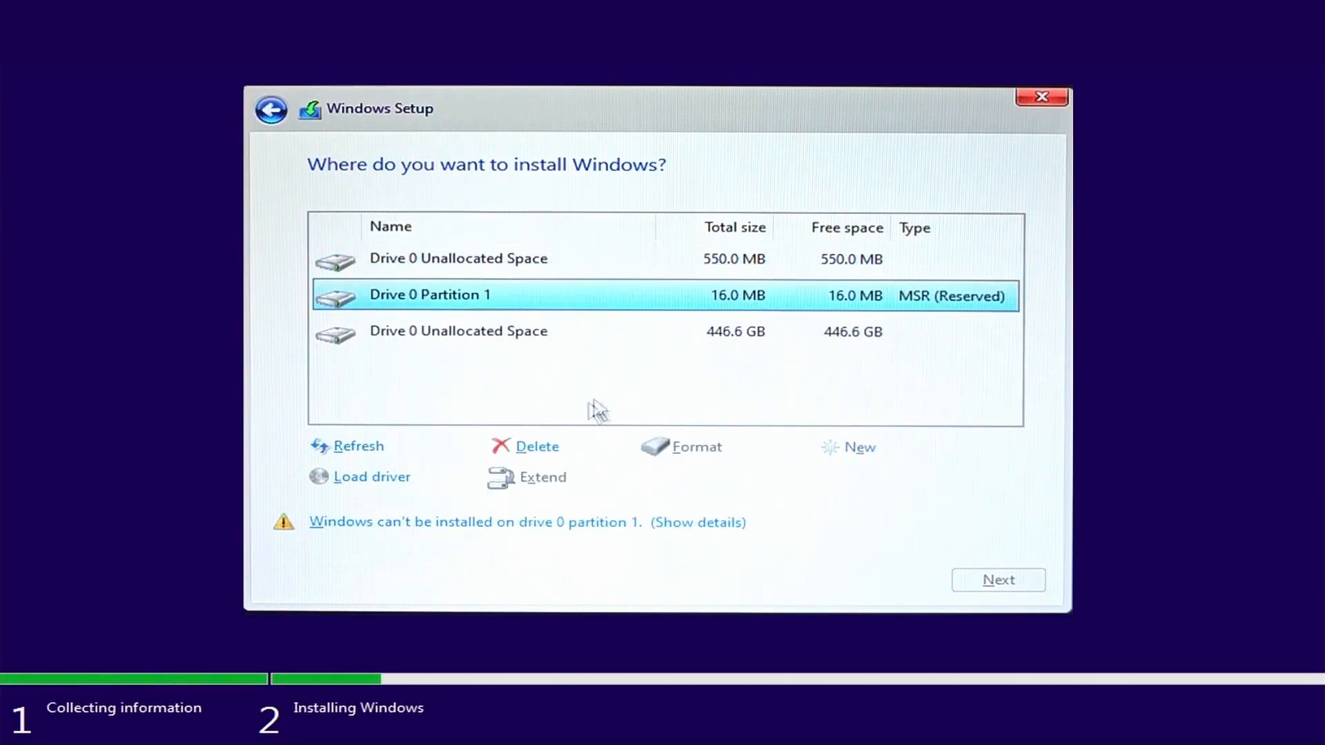
left_click(537, 446)
- Confirm the MSR deletion and create a new full-size partition, allowing the extra system partitions
left_click(846, 480)
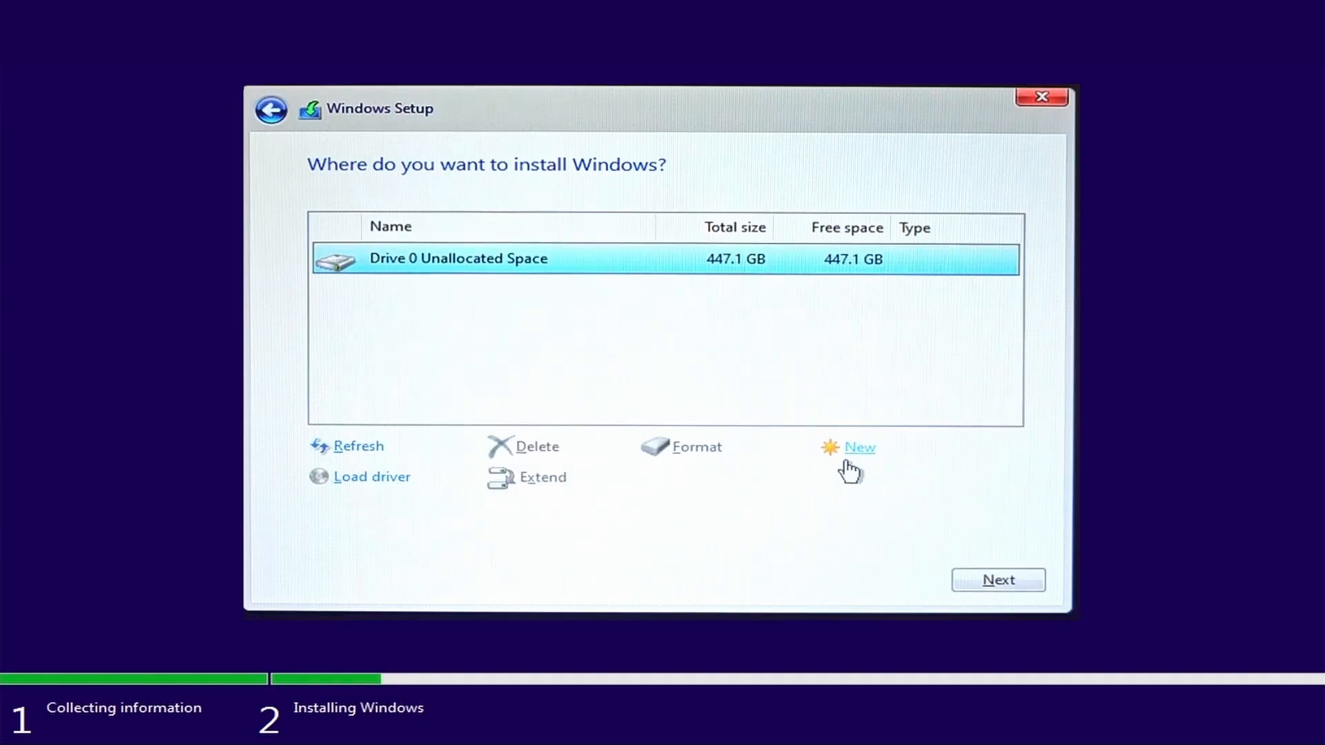
left_click(859, 447)
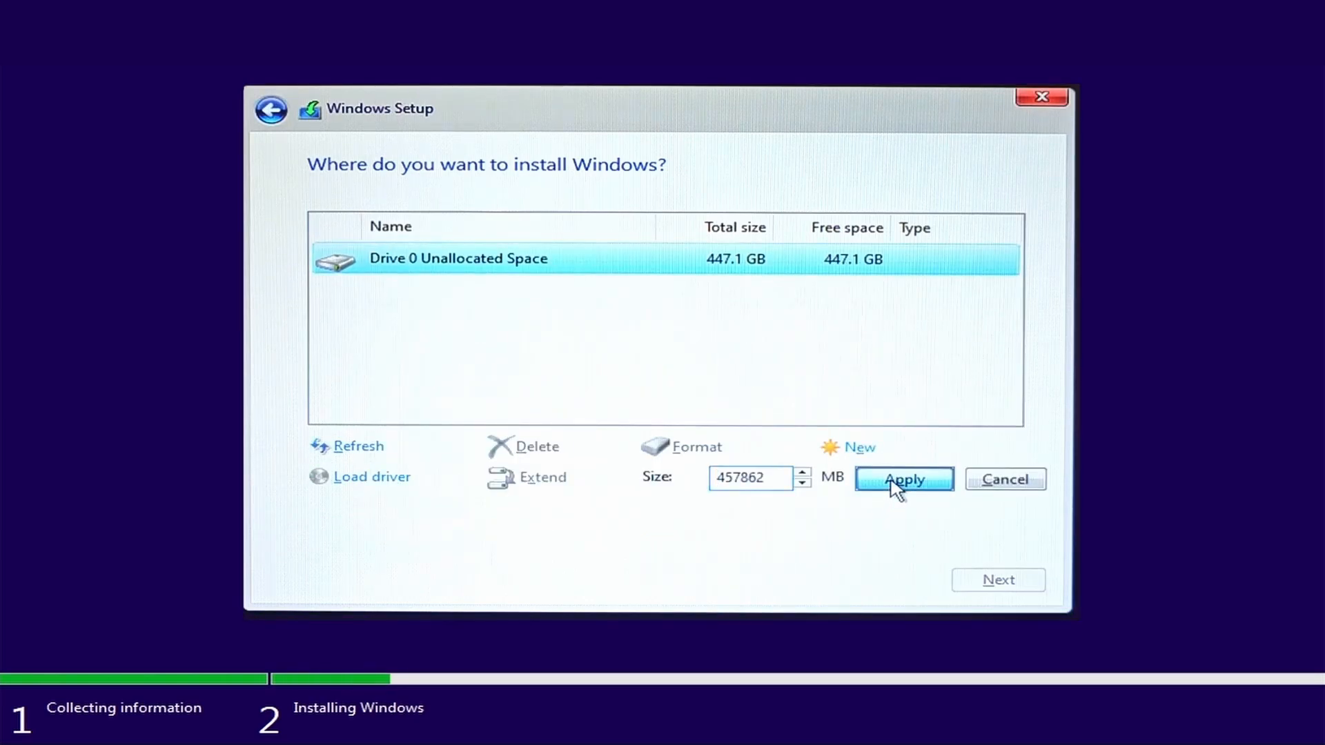
left_click(904, 480)
left_click(836, 480)
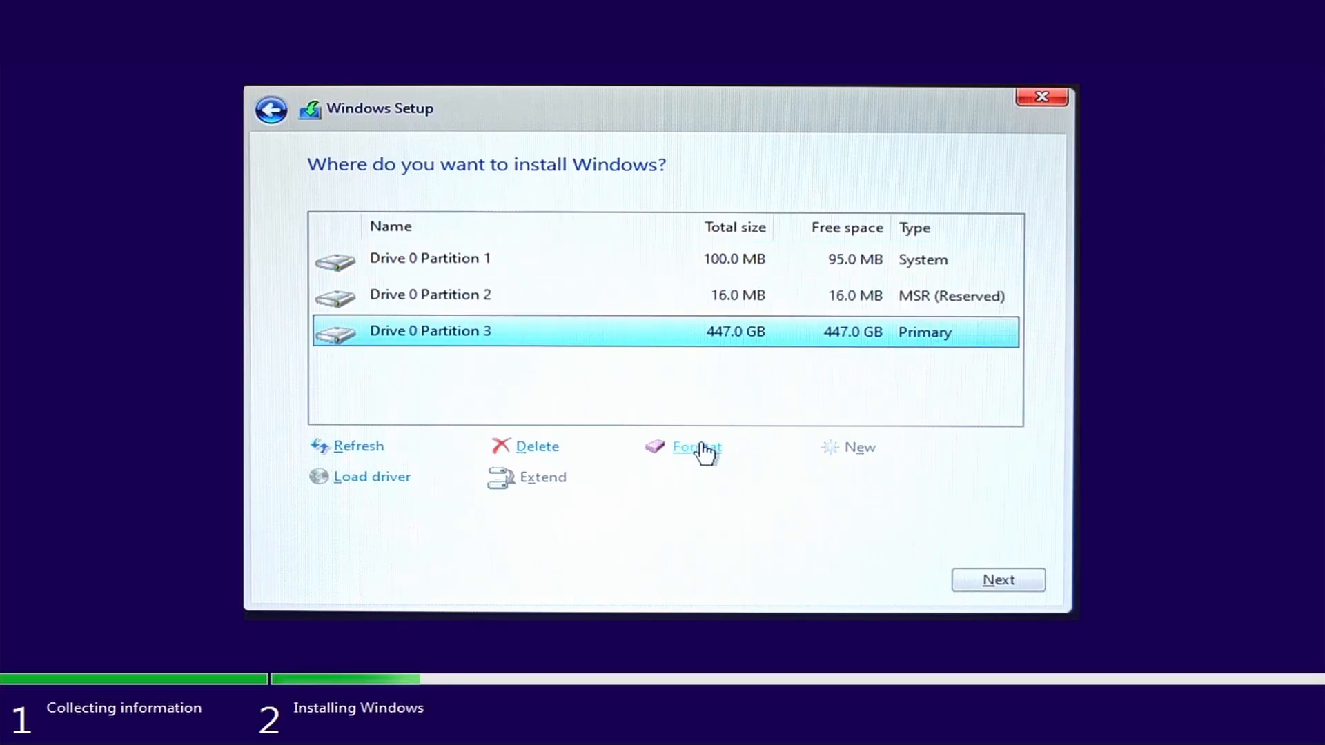
- Format the 447 GB primary partition and begin installing Windows onto it
left_click(702, 453)
left_click(825, 478)
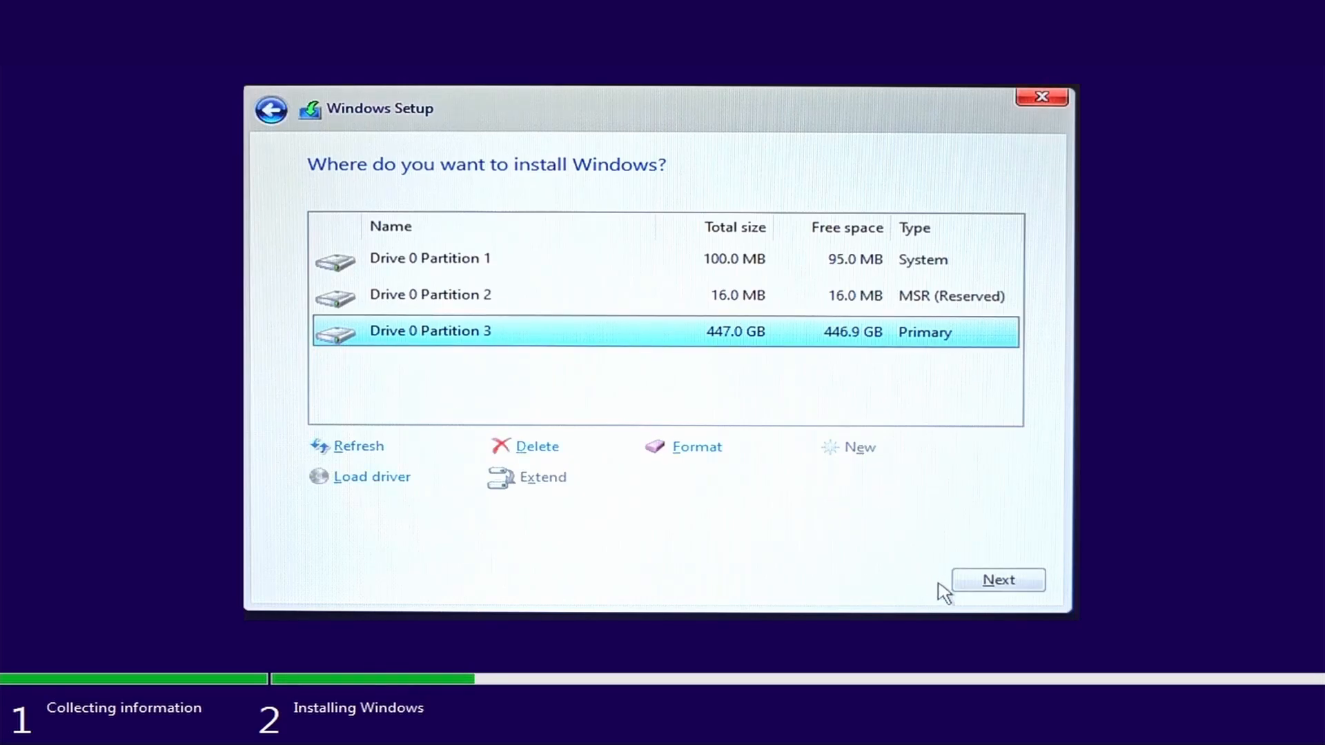
left_click(996, 585)
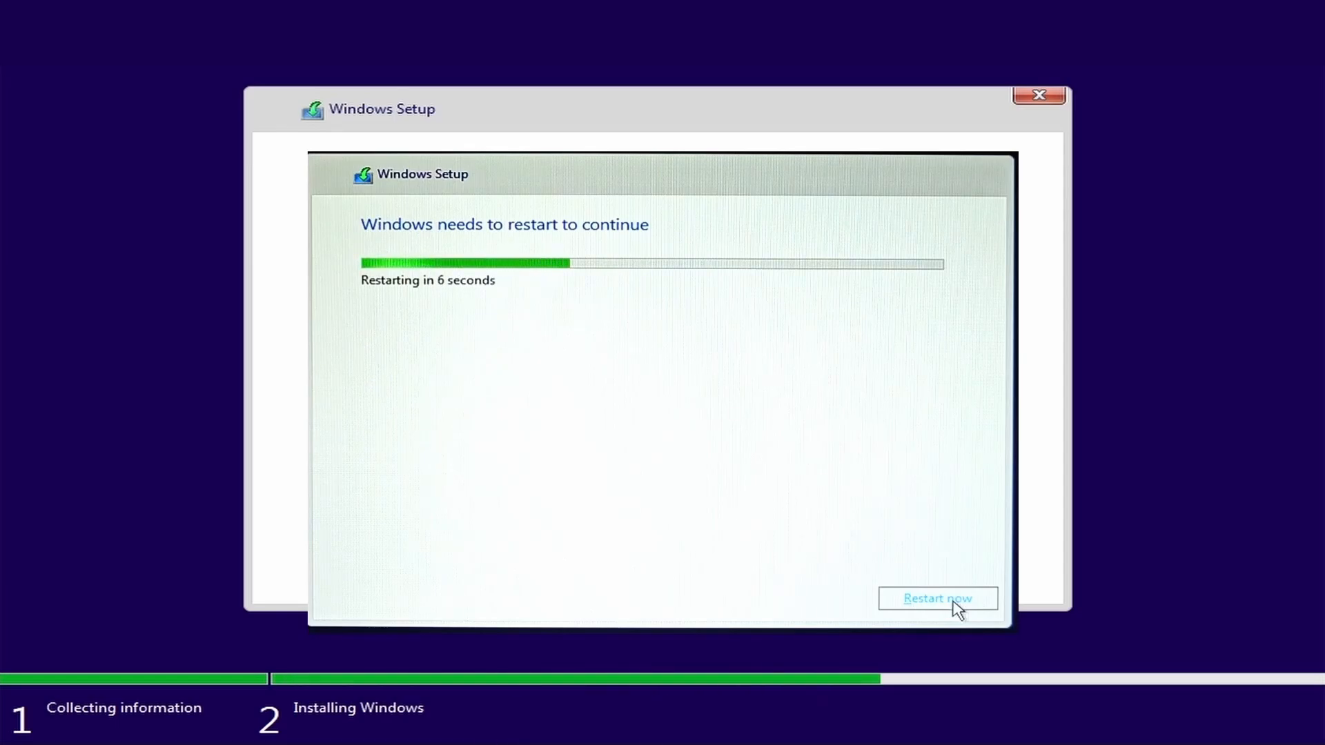
- Restart the computer immediately once installation finishes instead of waiting out the countdown
left_click(937, 599)
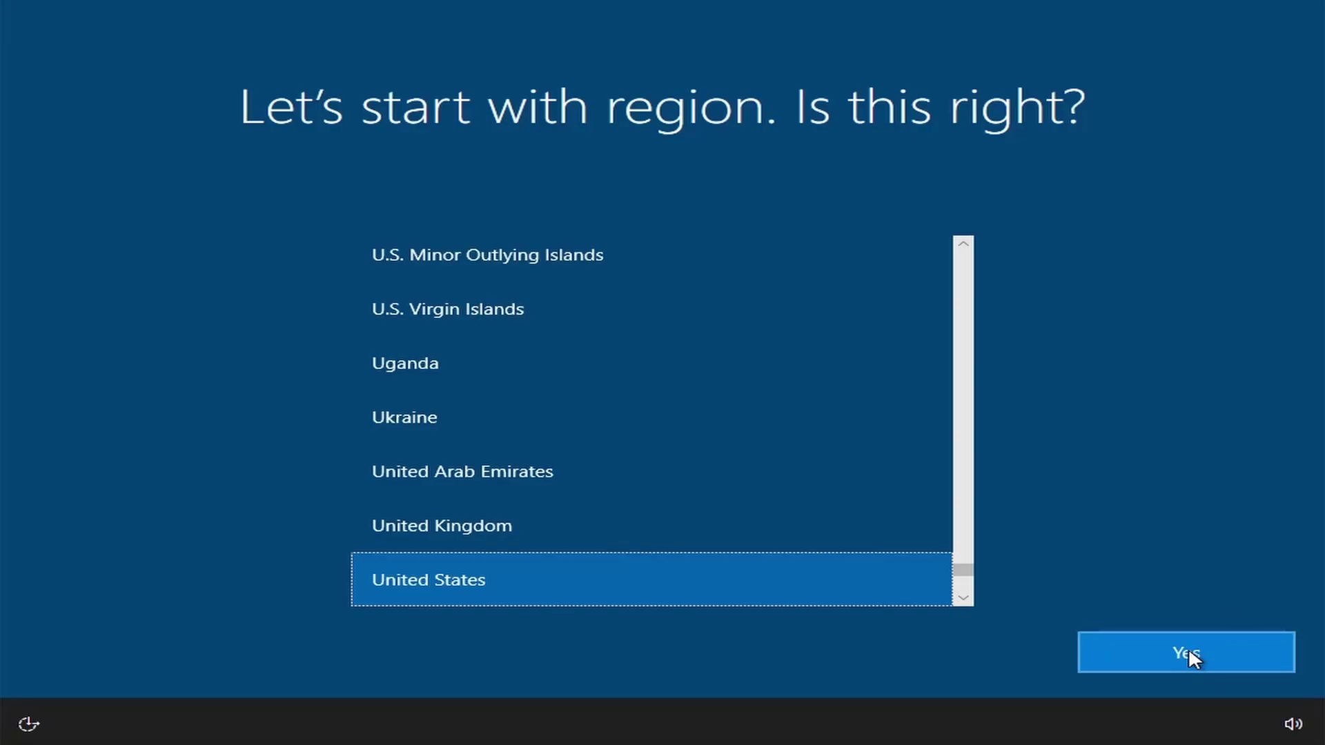
- Confirm United States region and US keyboard layout, skipping a second layout
left_click(1188, 647)
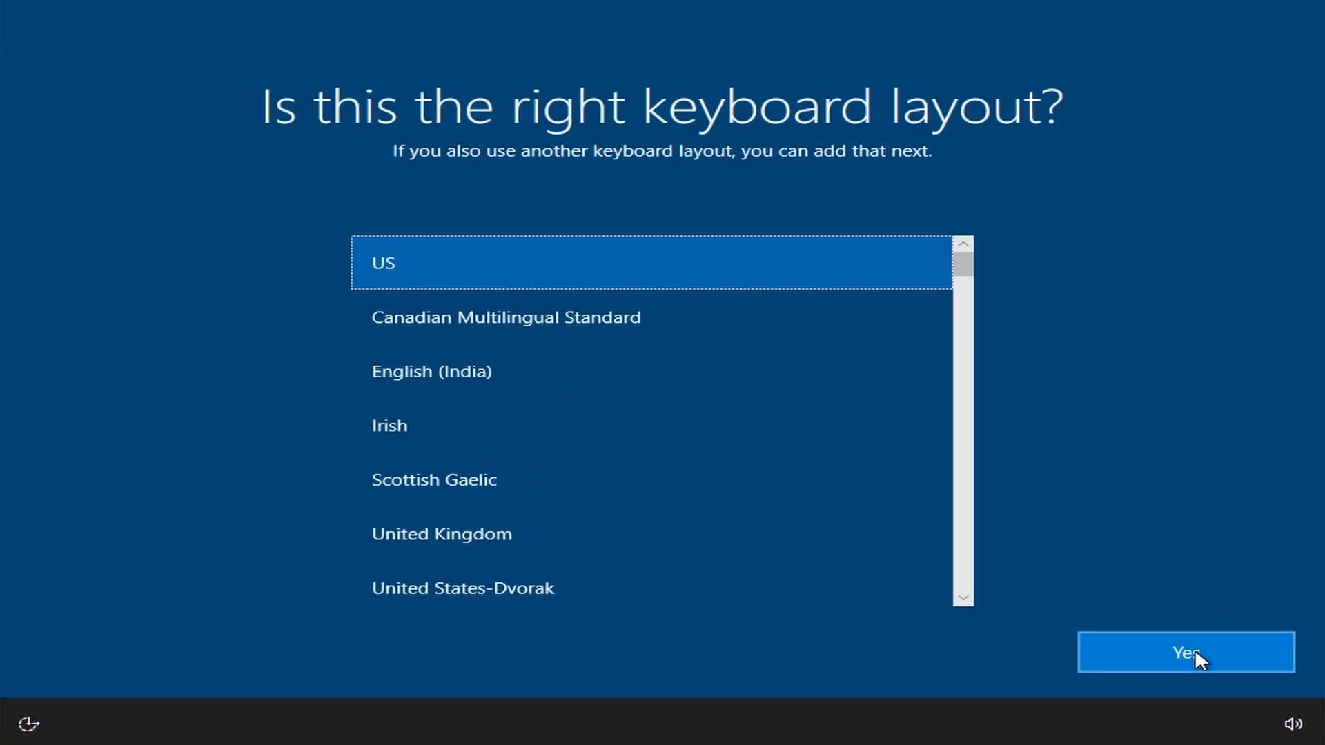
left_click(1195, 649)
left_click(1156, 657)
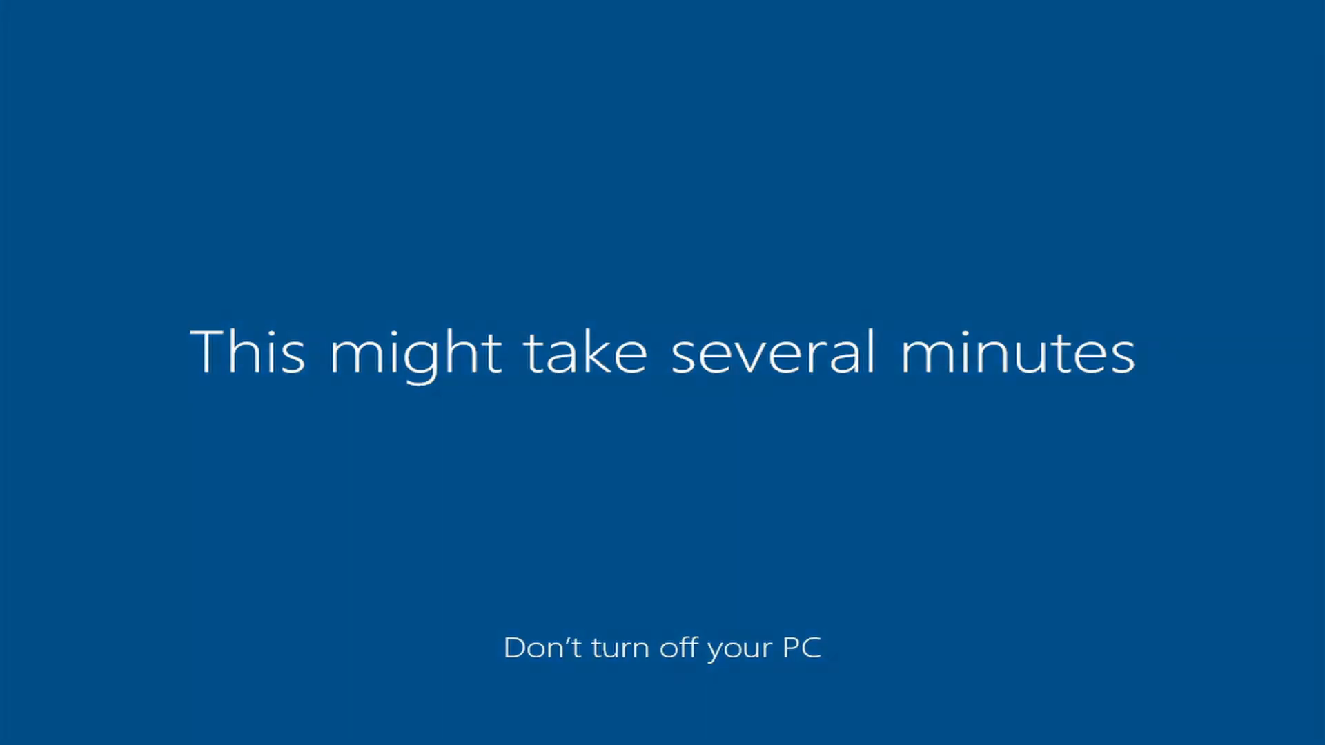